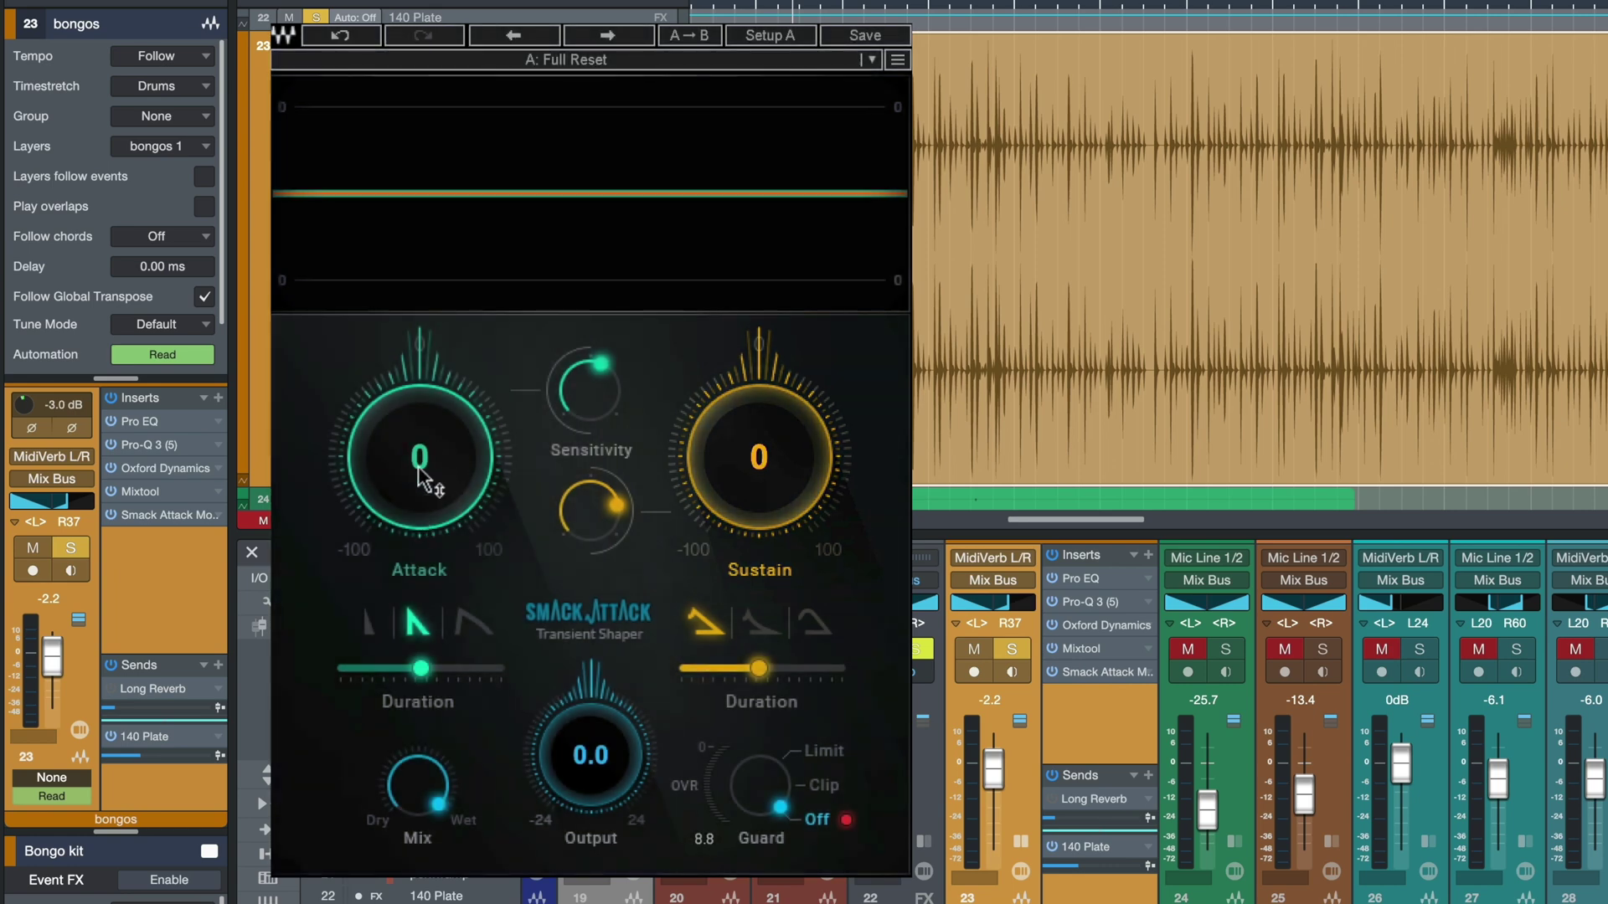
During playback, raise the Attack on the bongos to 37 and choose the narrowest attack shape.
{"action": "key", "text": "space"}
{"action": "left_click_drag", "start_coordinate": [421, 475], "coordinate": [421, 456]}
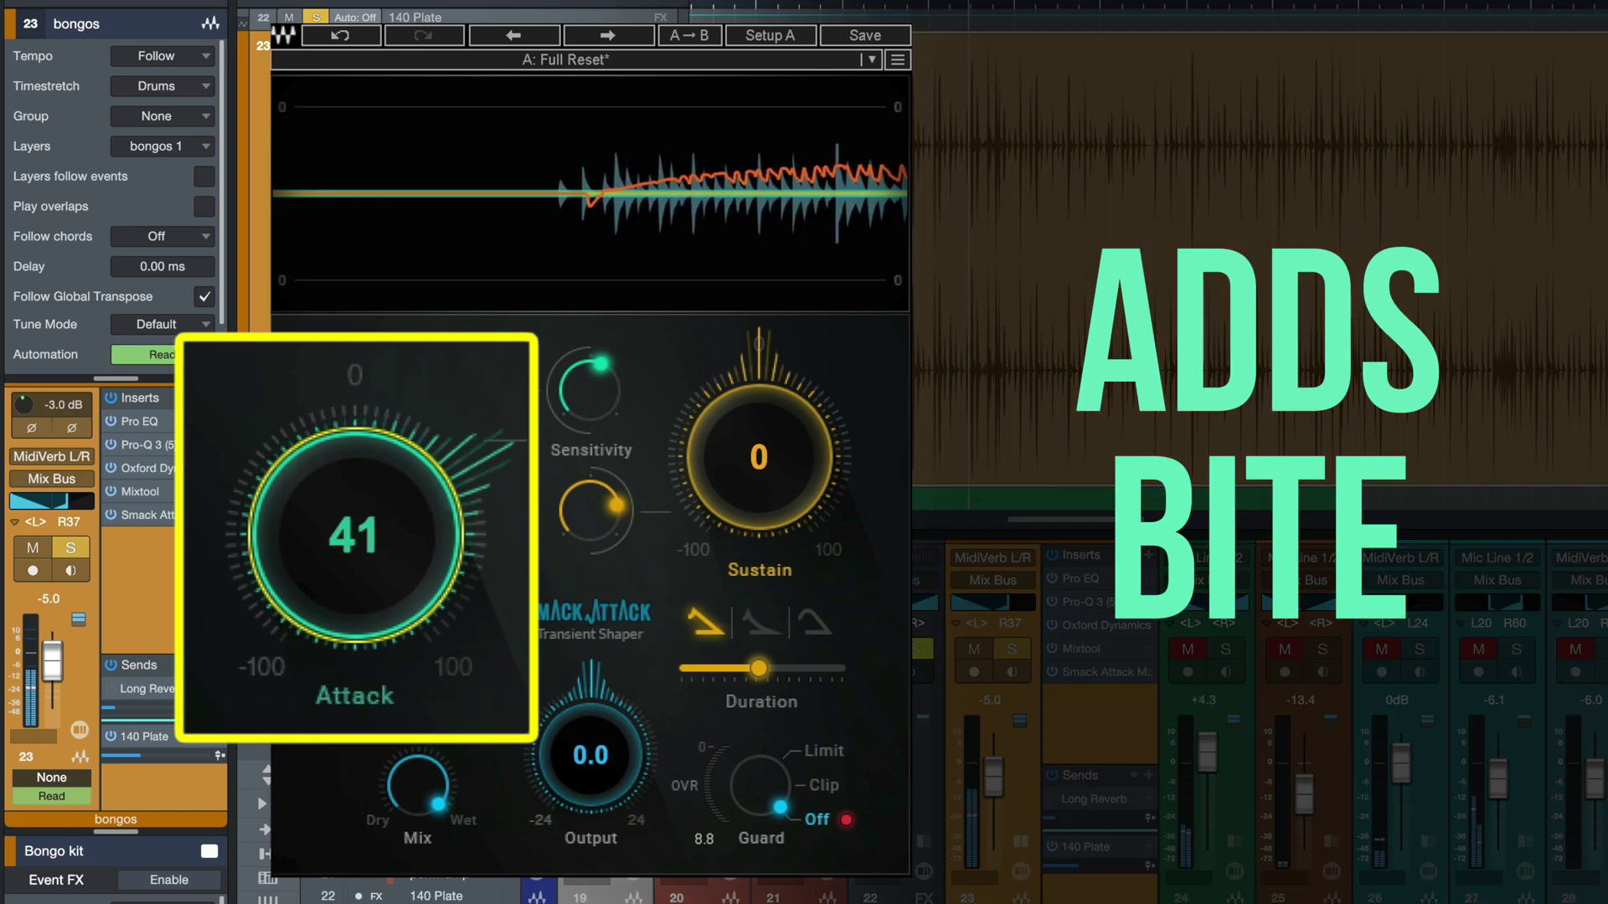
{"action": "mouse_move", "coordinate": [421, 440]}
{"action": "left_mouse_down"}
{"action": "mouse_move", "coordinate": [421, 507]}
{"action": "mouse_move", "coordinate": [421, 444]}
{"action": "left_mouse_up"}
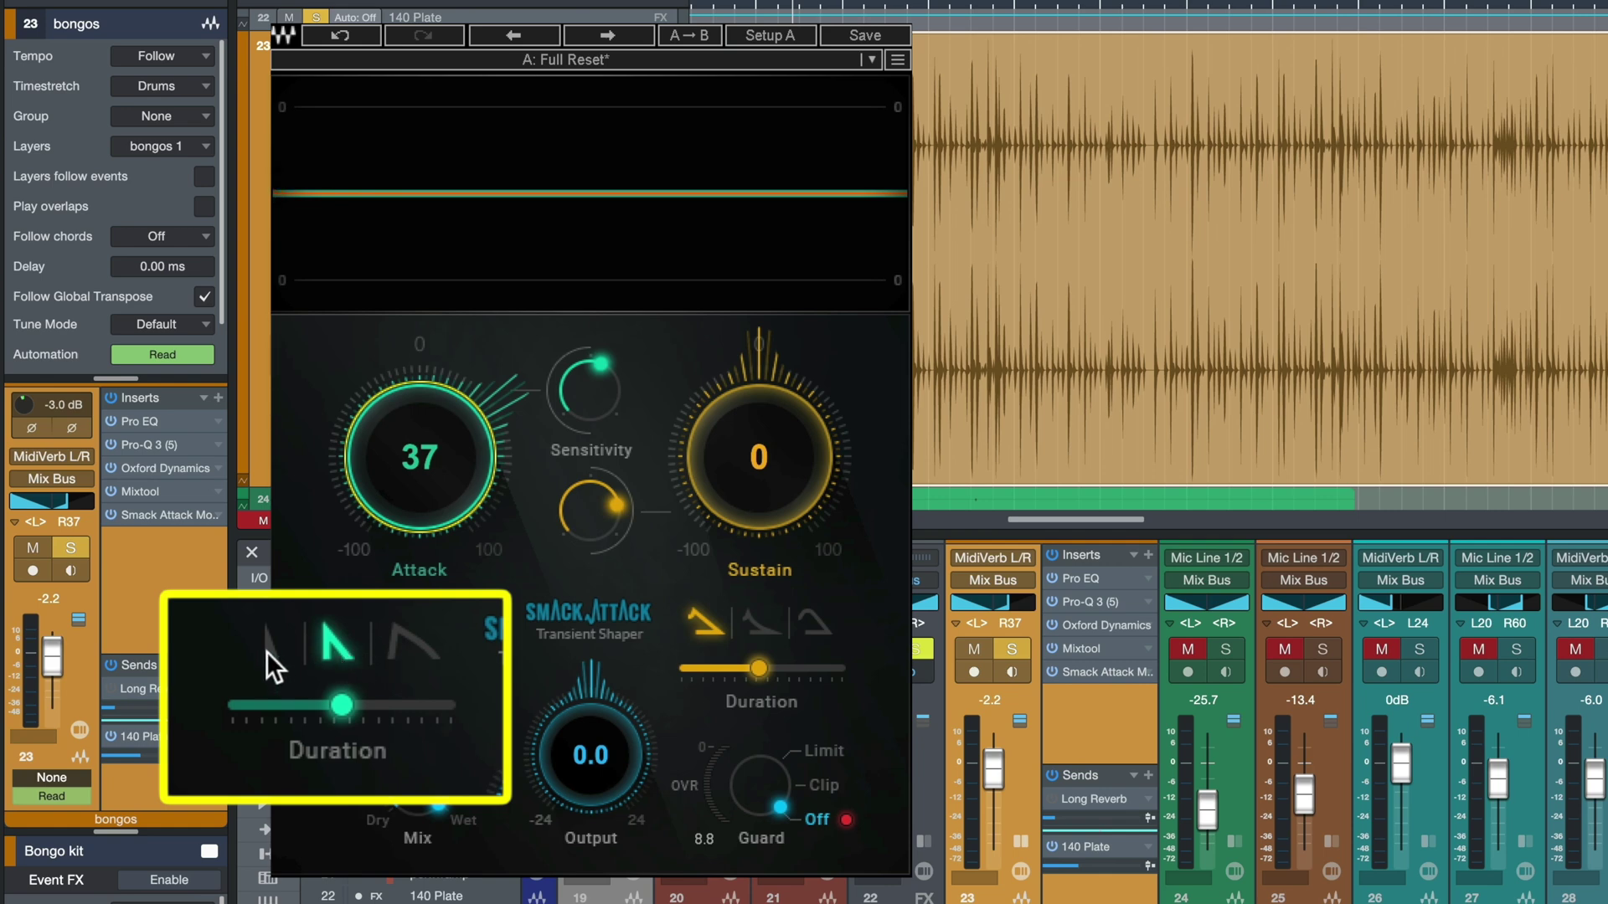
{"action": "left_click", "coordinate": [266, 652]}
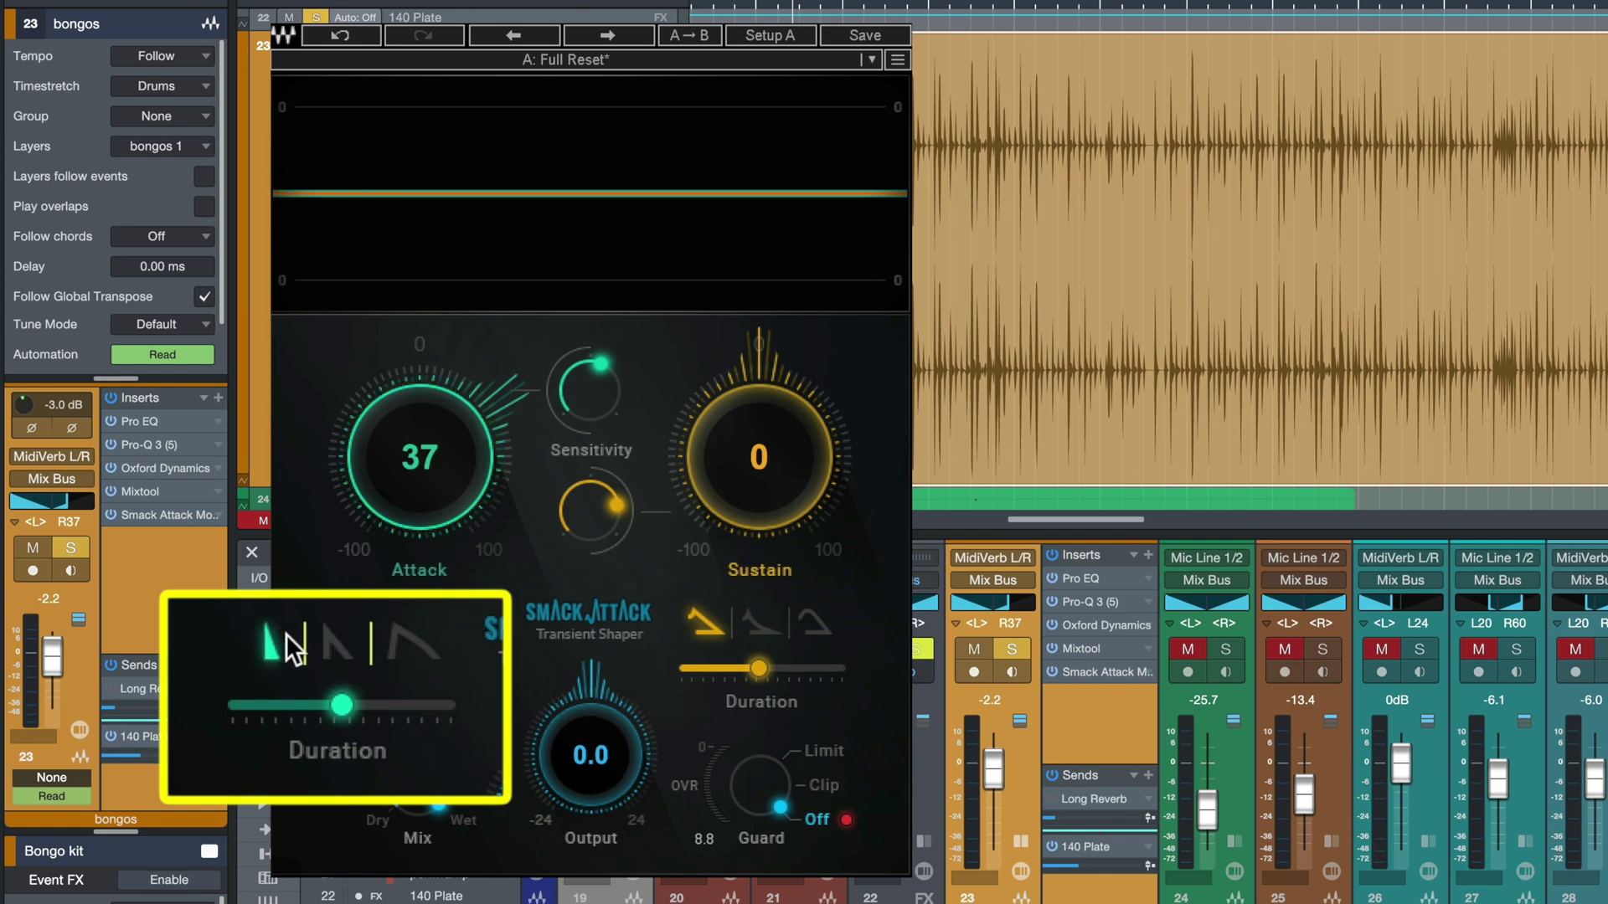
{"action": "key", "text": "space"}
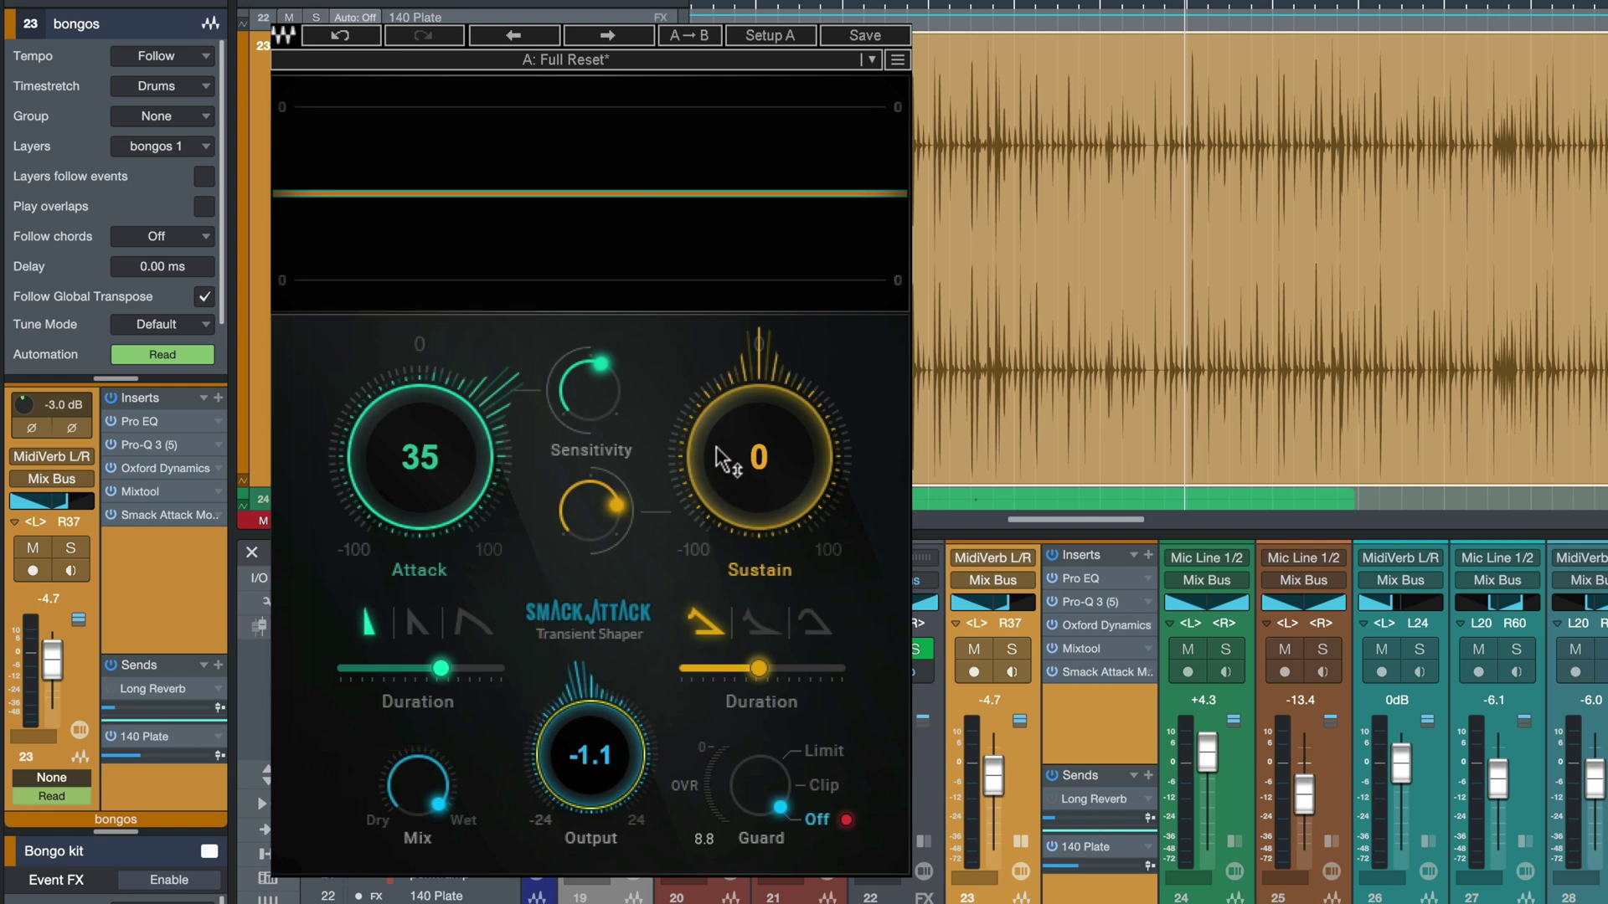
Lower the bongos' Sustain to -44 during playback and compare the soloed track with Smack Attack bypassed and active.
{"action": "left_click_drag", "start_coordinate": [754, 456], "coordinate": [754, 519]}
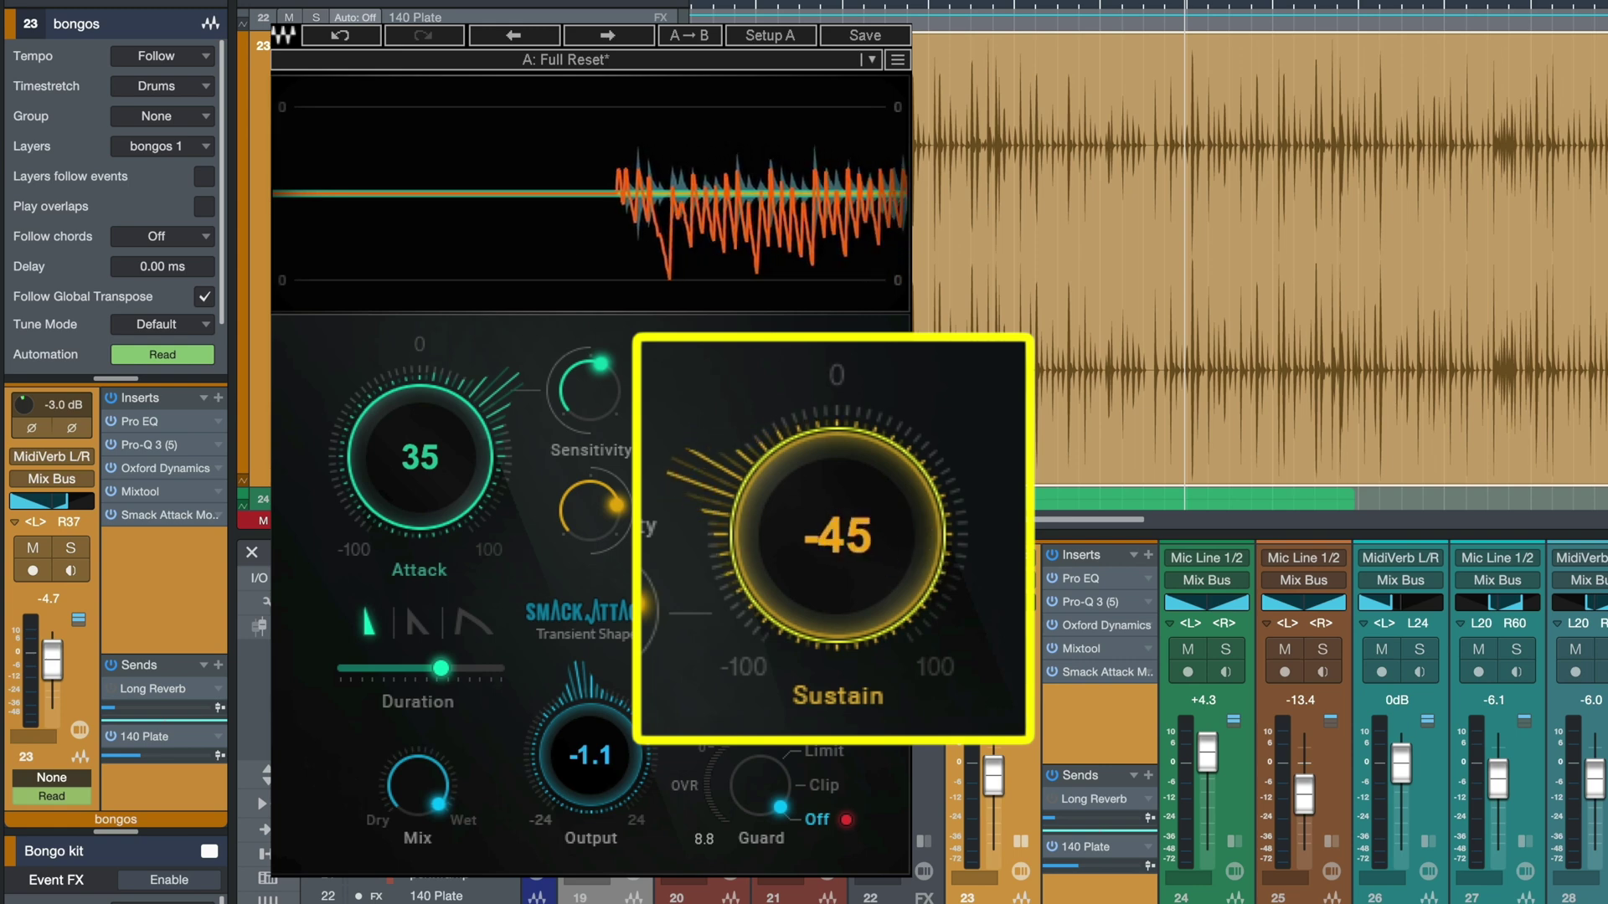
{"action": "key", "text": "s"}
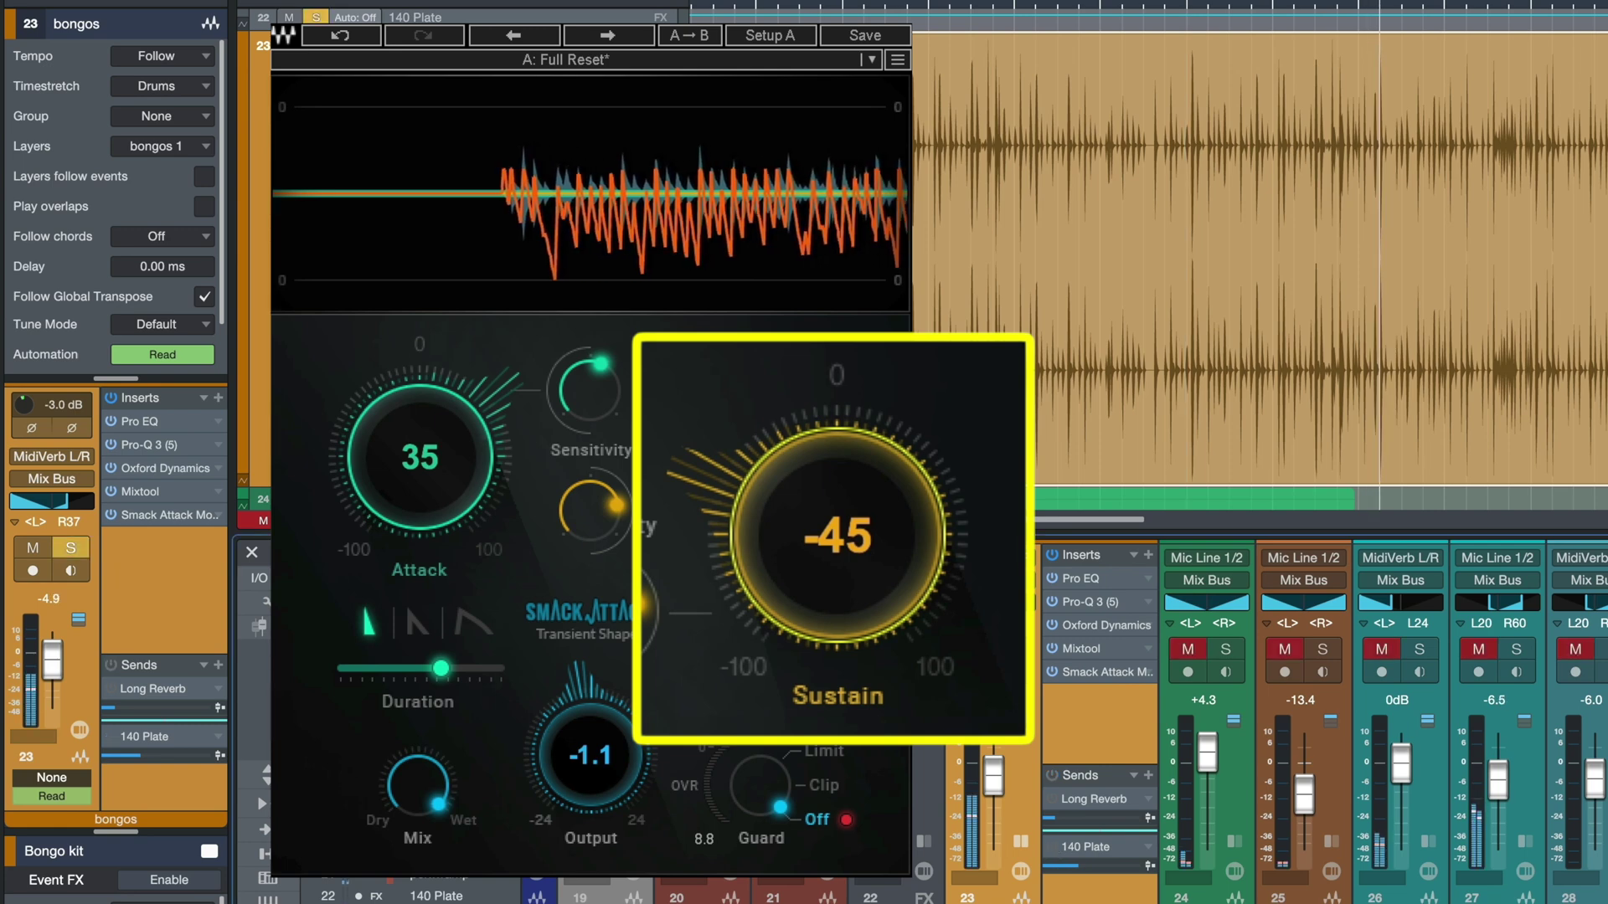
{"action": "left_click_drag", "start_coordinate": [867, 557], "coordinate": [867, 553]}
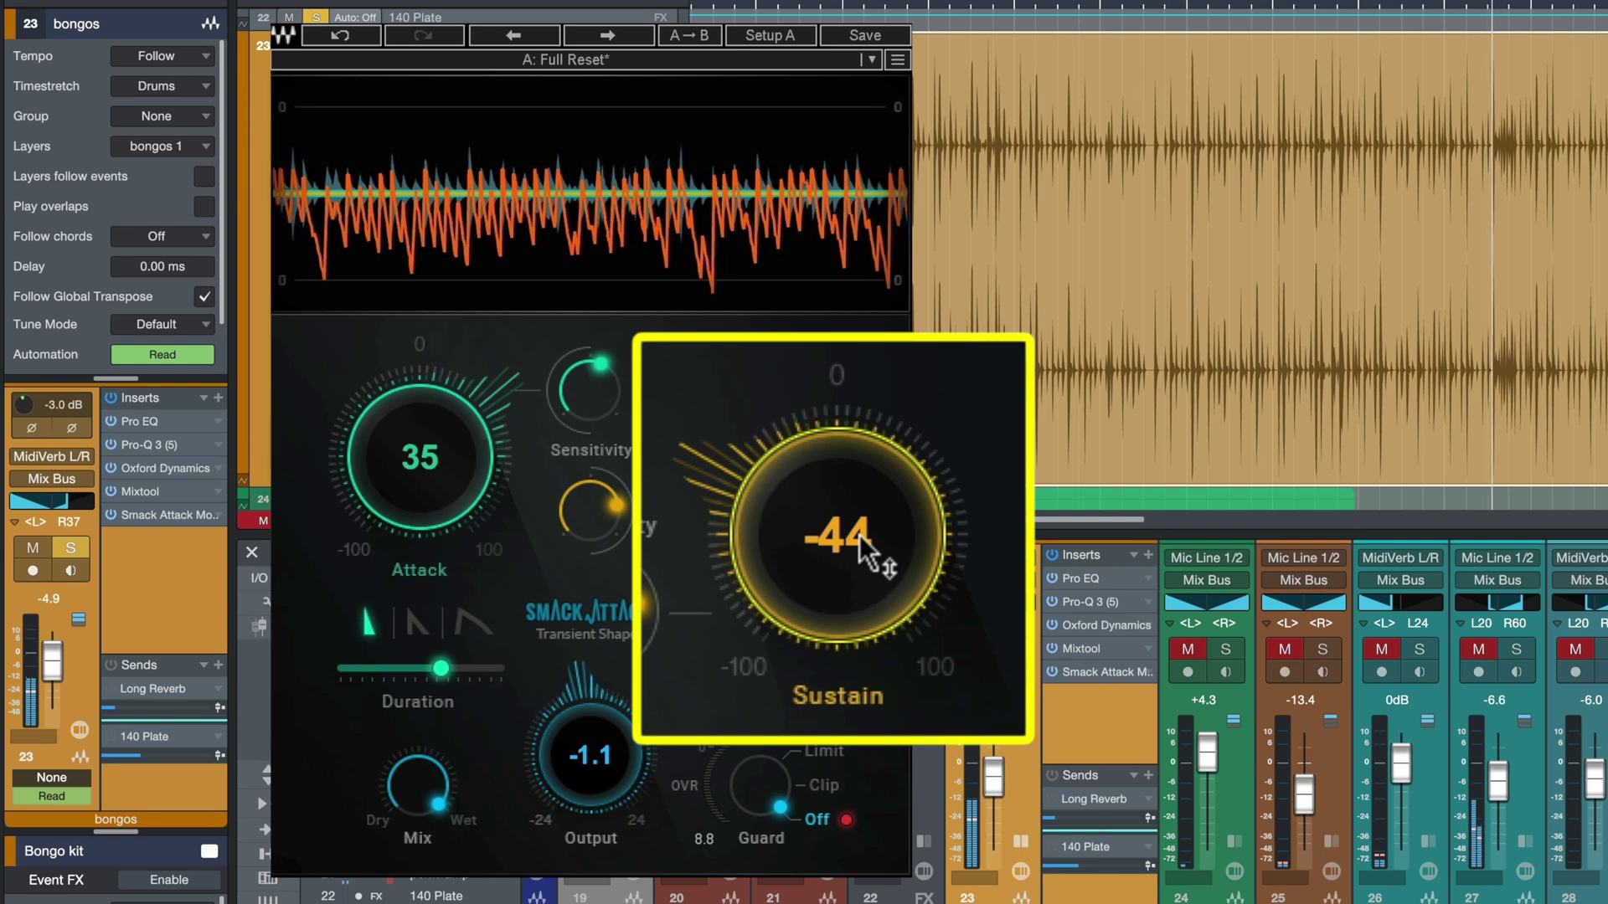
{"action": "left_click", "coordinate": [344, 8]}
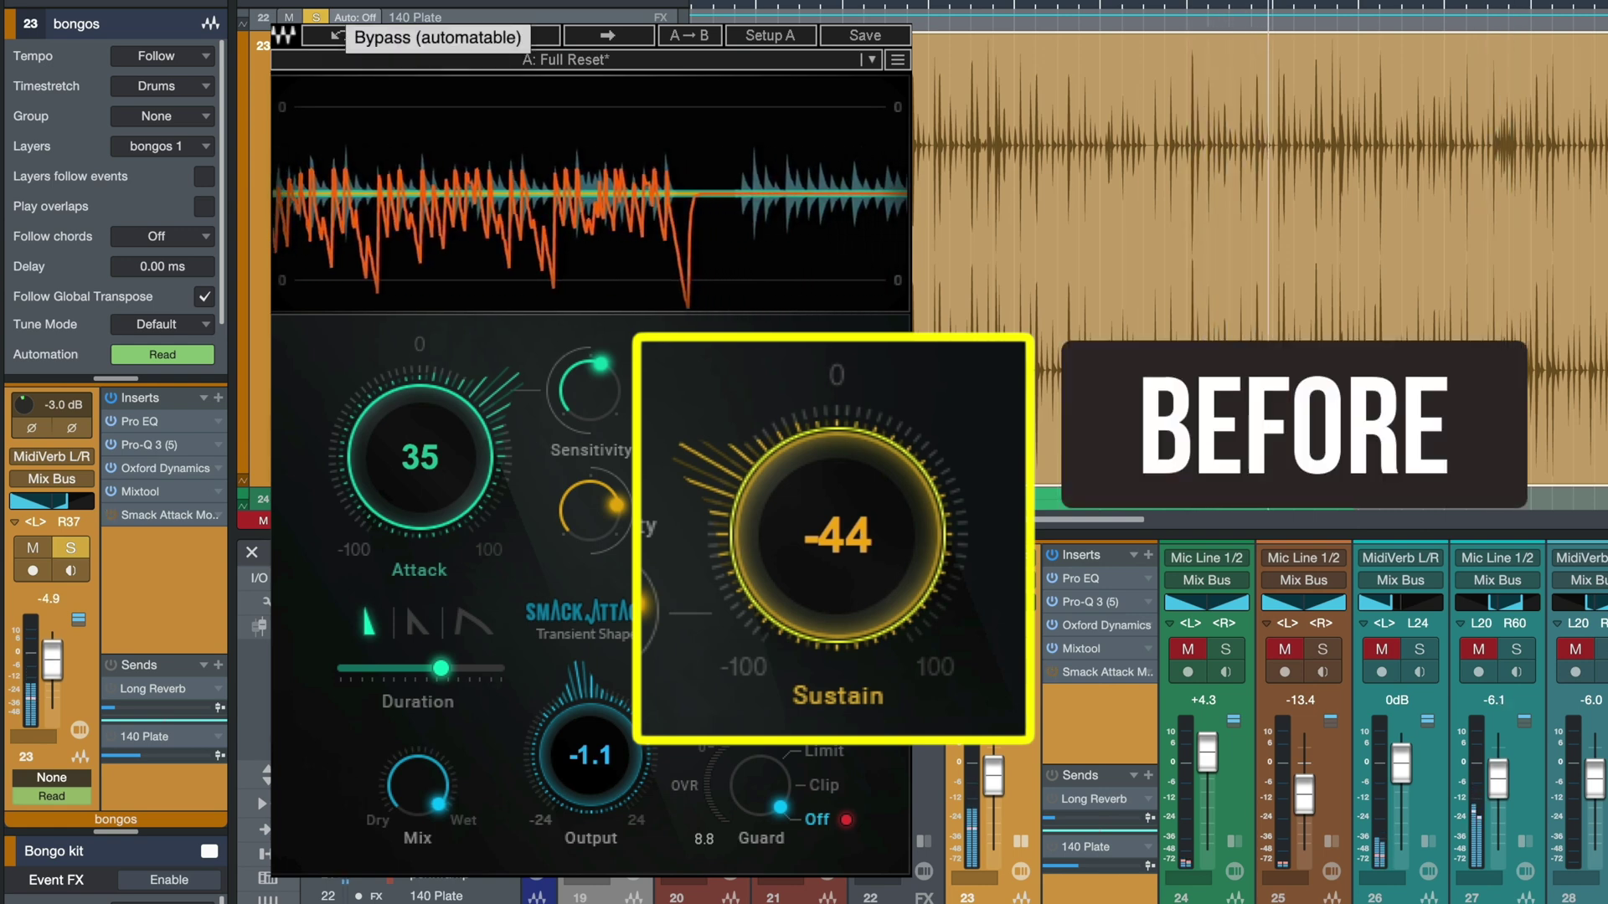
{"action": "left_click", "coordinate": [343, 8]}
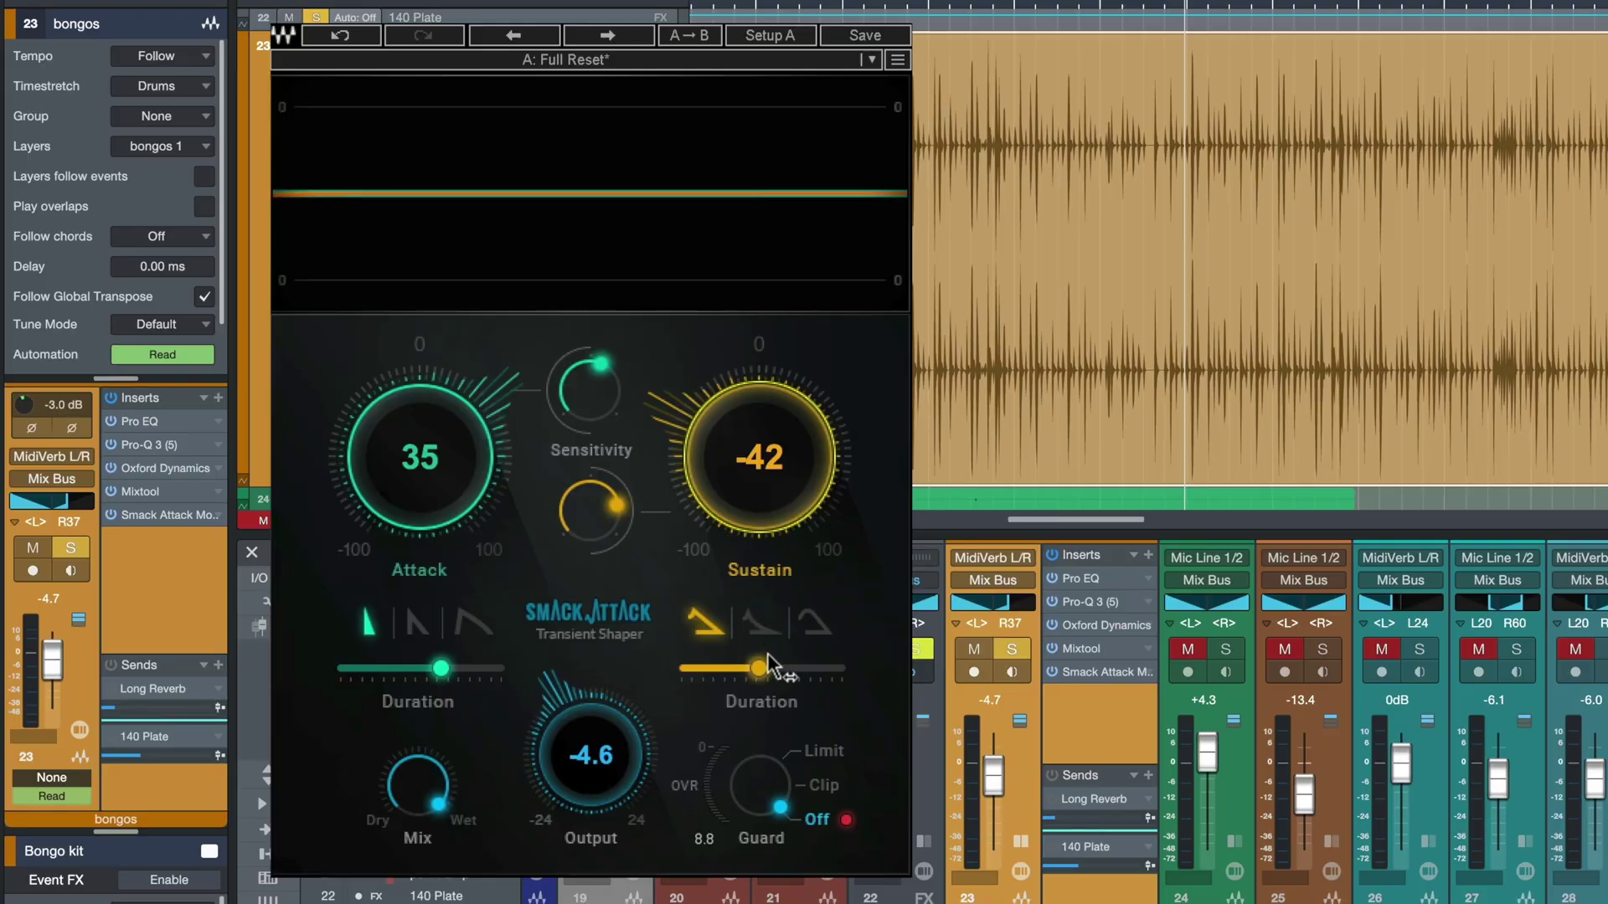
Switch the bongos' sustain shape to the middle curve and rebalance during playback with Output at -3.4 and Attack at 34.
{"action": "left_click", "coordinate": [803, 622]}
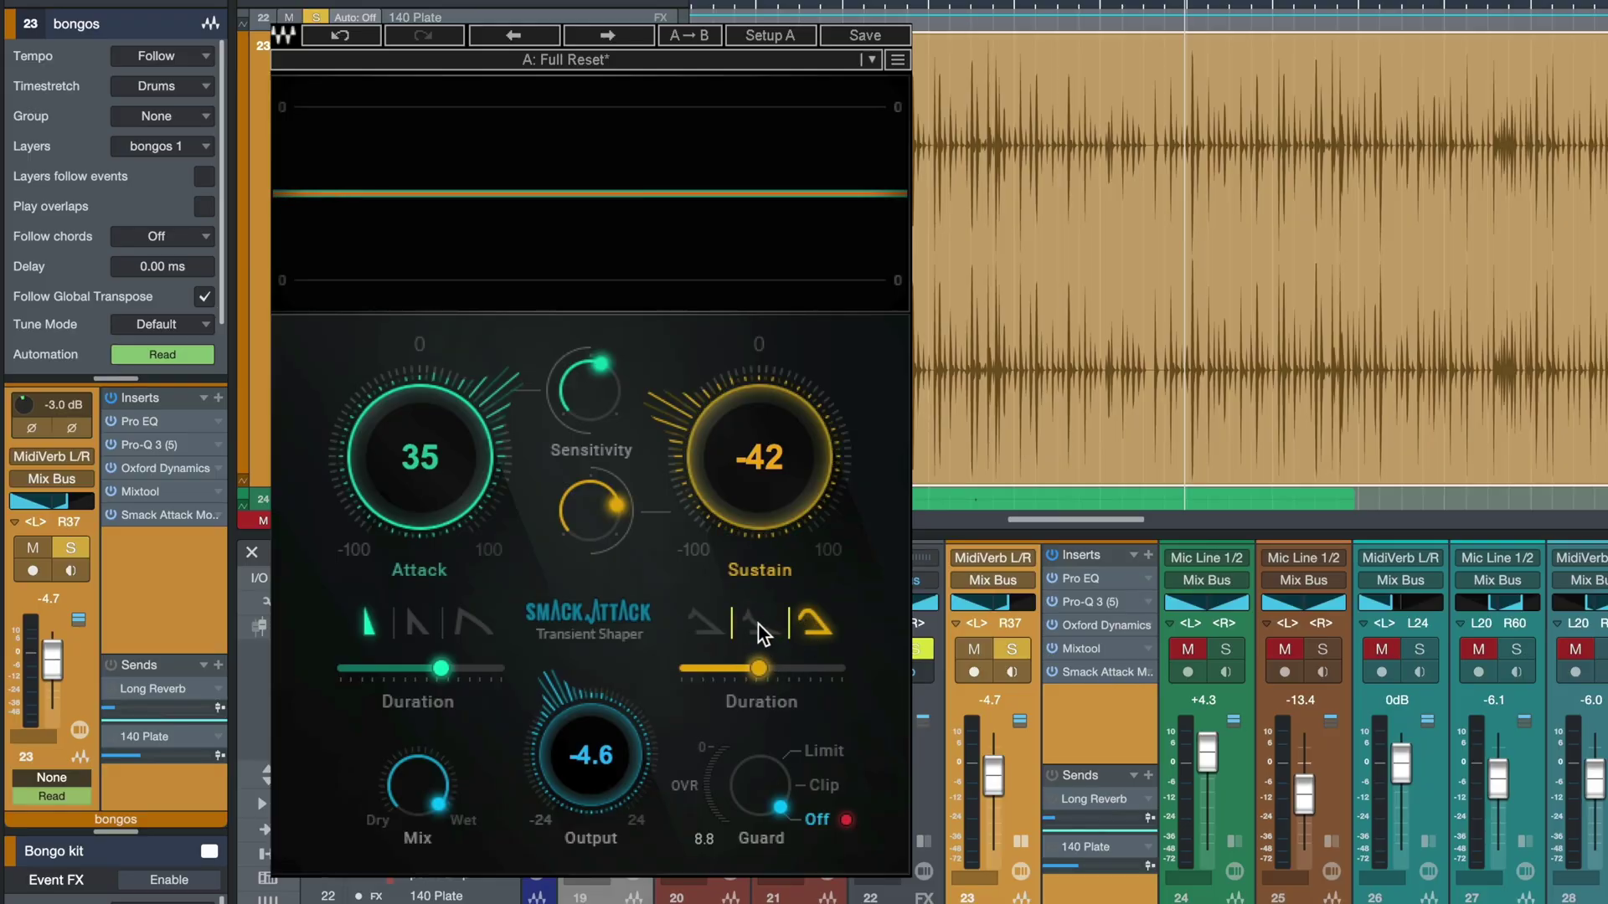
{"action": "key", "text": "space"}
{"action": "left_click_drag", "start_coordinate": [596, 753], "coordinate": [599, 746]}
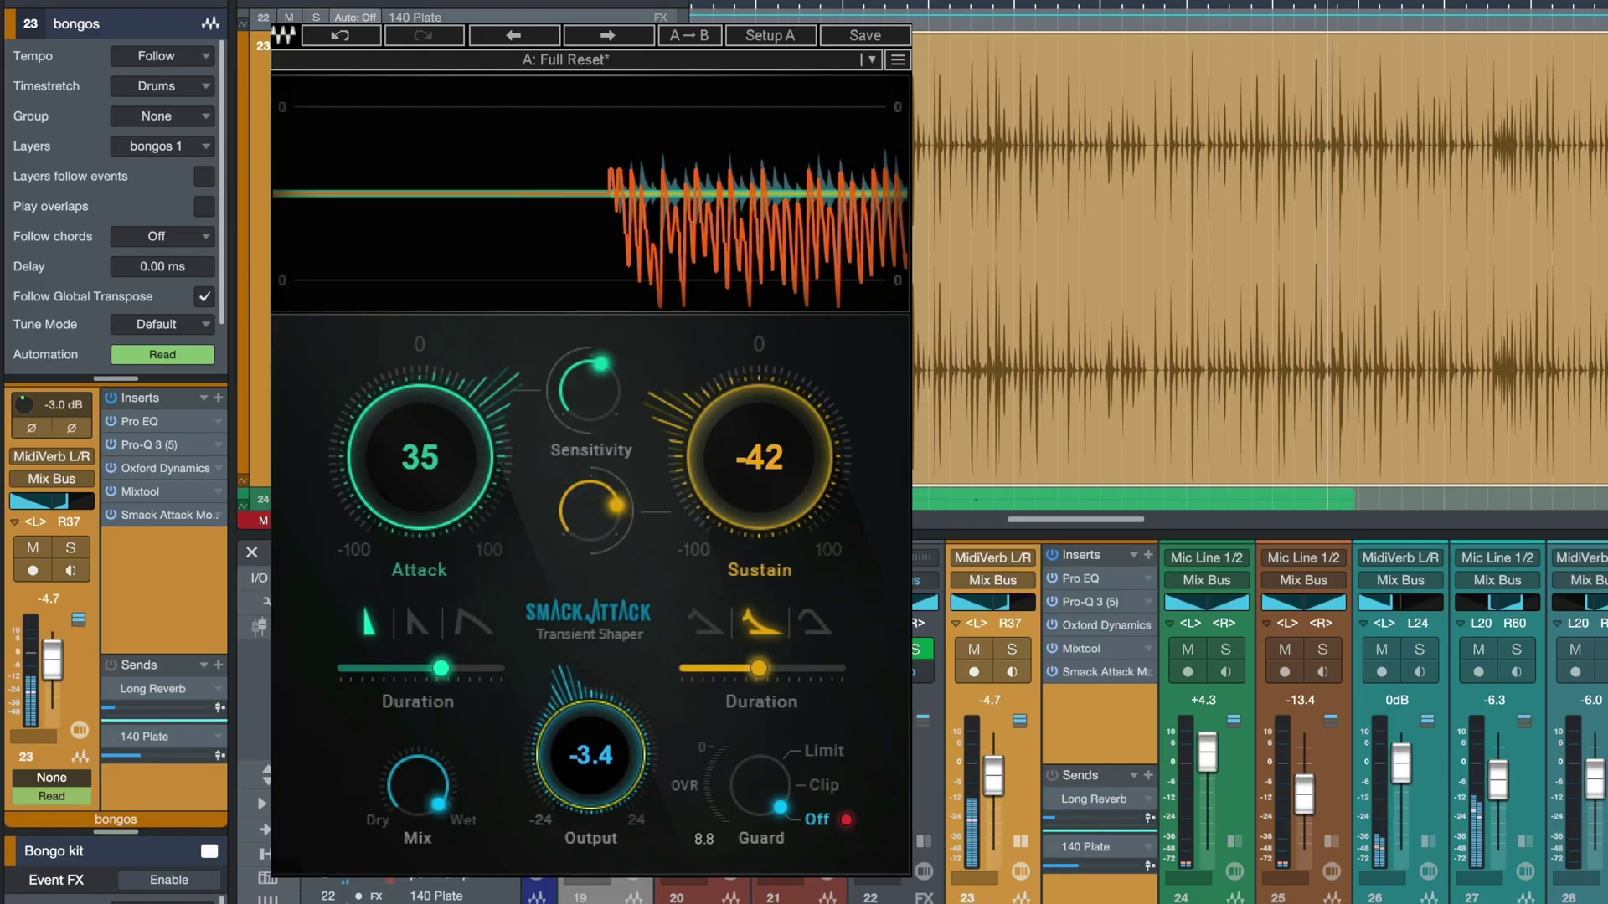
{"action": "left_click", "coordinate": [420, 457]}
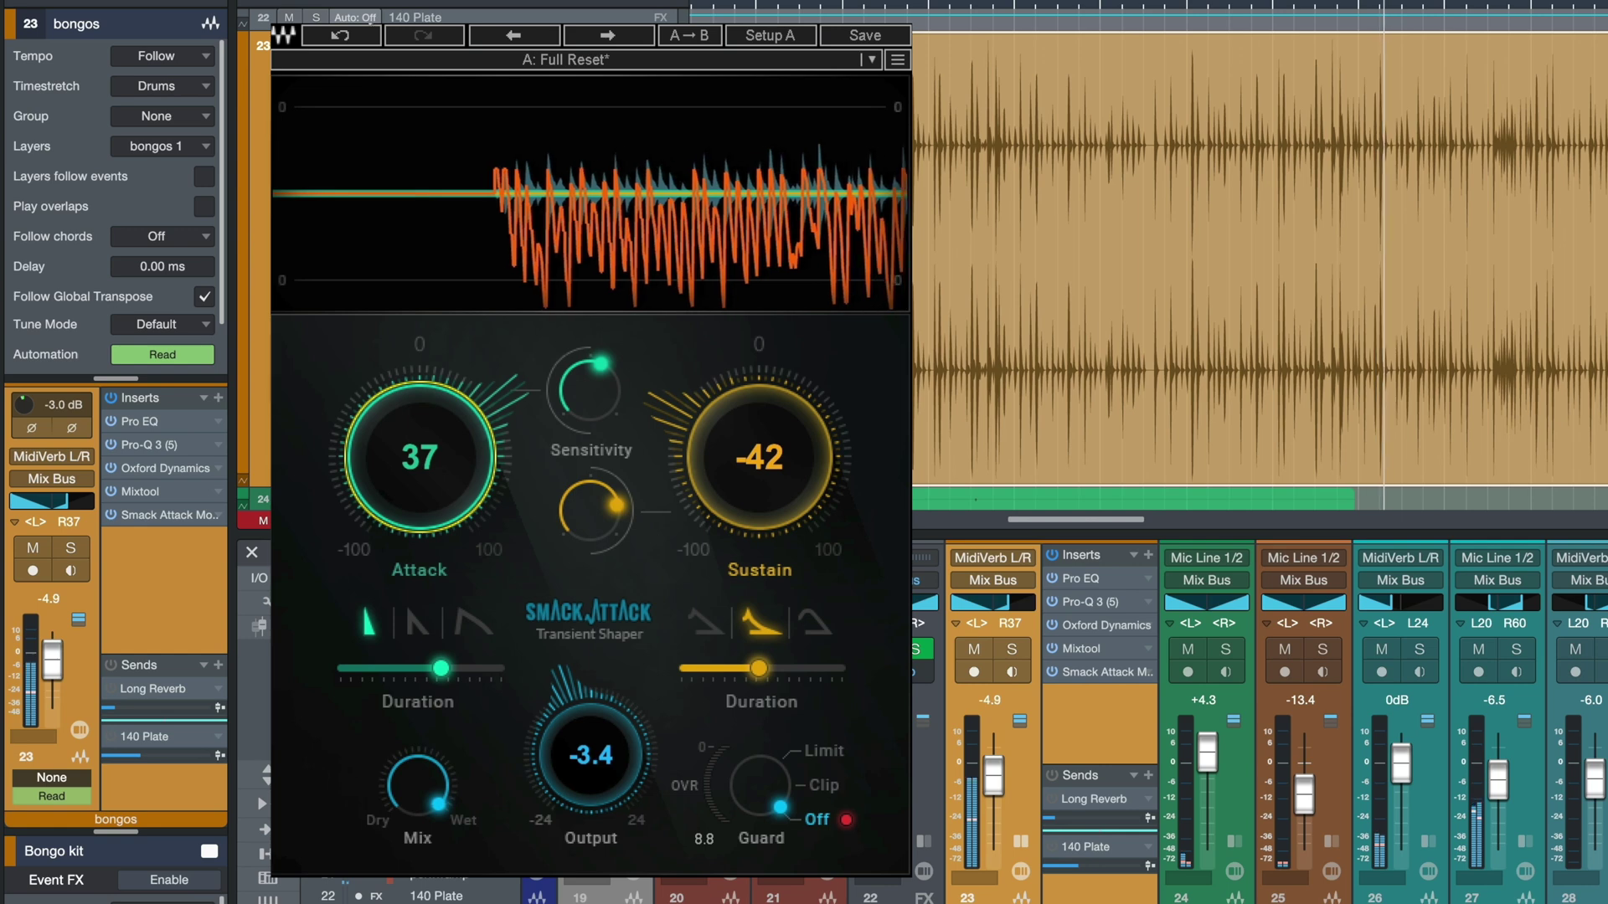
{"action": "left_click_drag", "start_coordinate": [444, 436], "coordinate": [444, 438]}
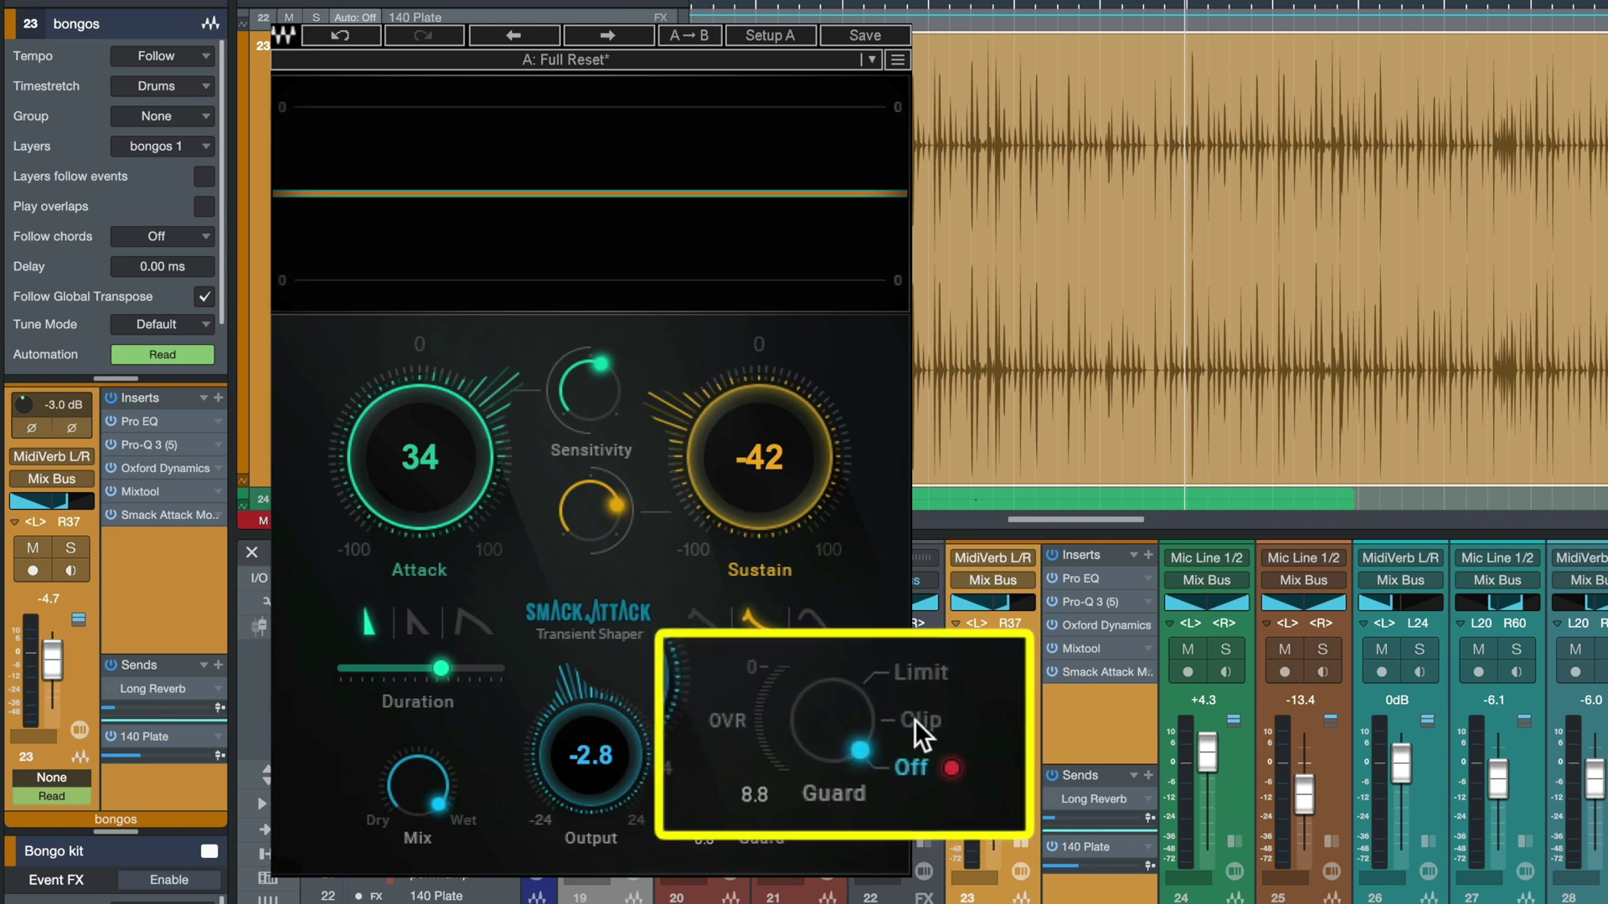
Set the output Guard to Clip and readjust the bongos' Attack to about 44.
{"action": "left_click", "coordinate": [923, 715]}
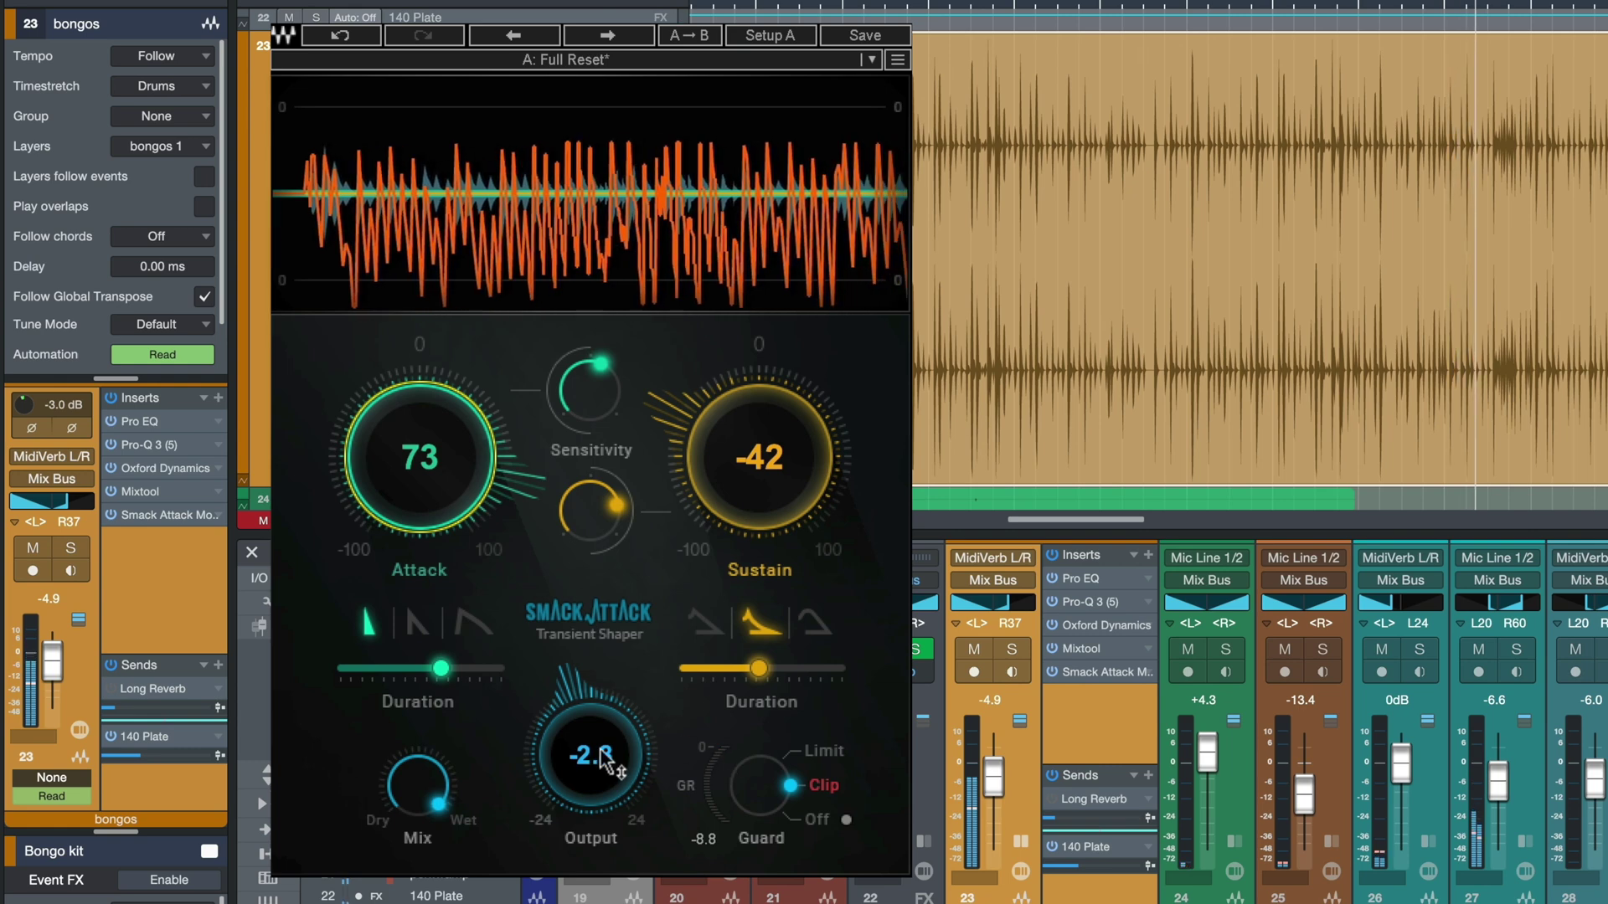
{"action": "left_click_drag", "start_coordinate": [477, 523], "coordinate": [454, 476]}
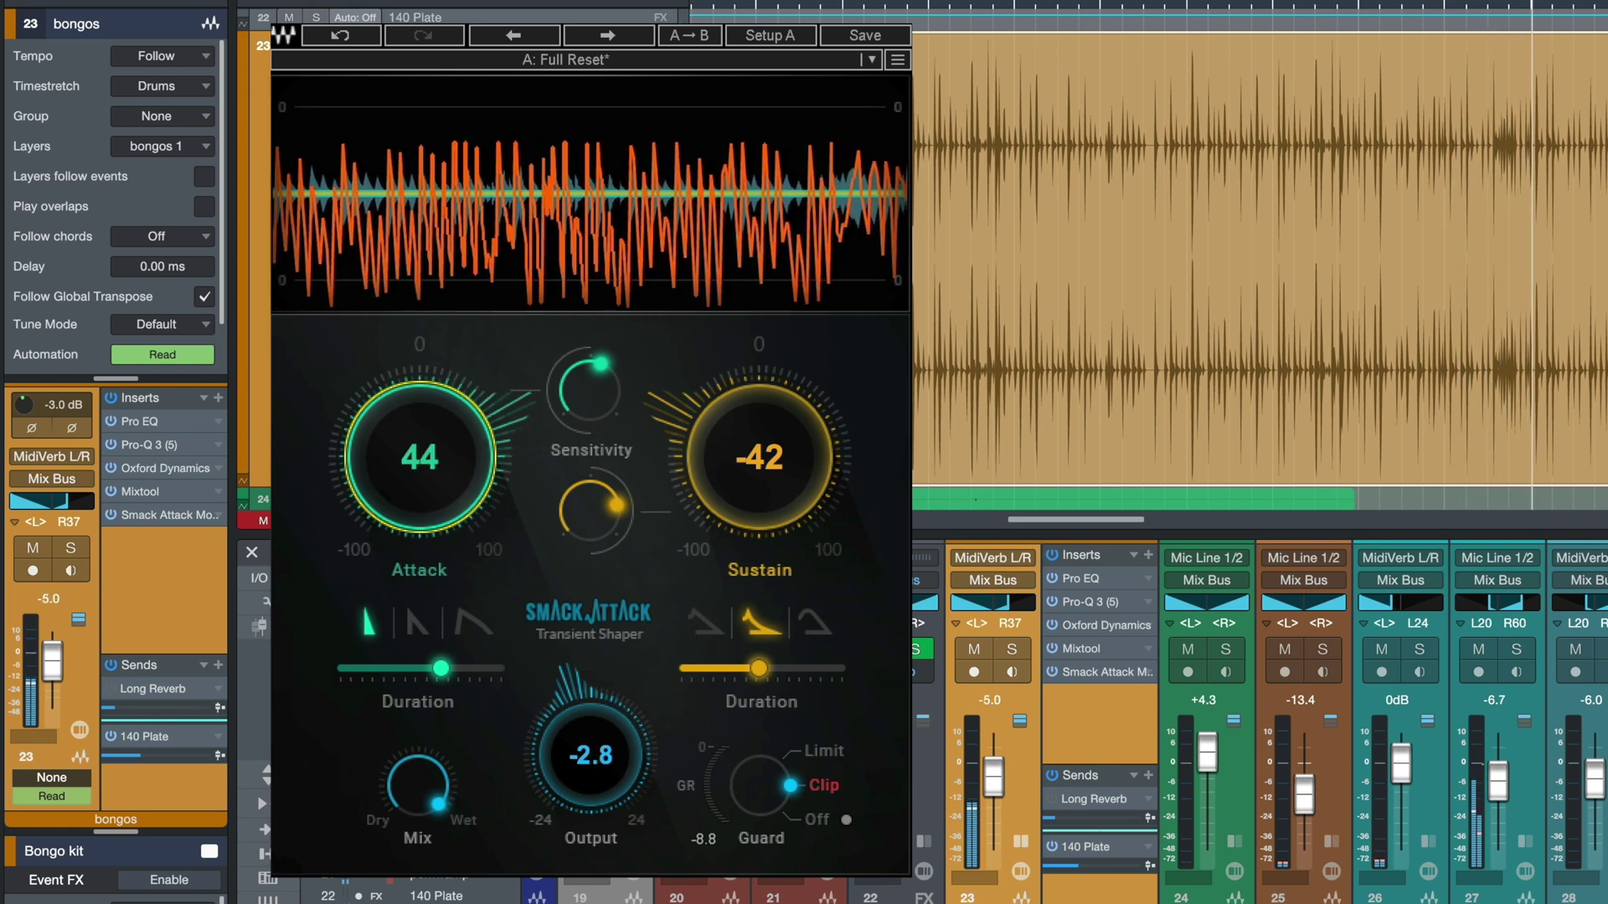
{"action": "left_click_drag", "start_coordinate": [454, 475], "coordinate": [454, 479]}
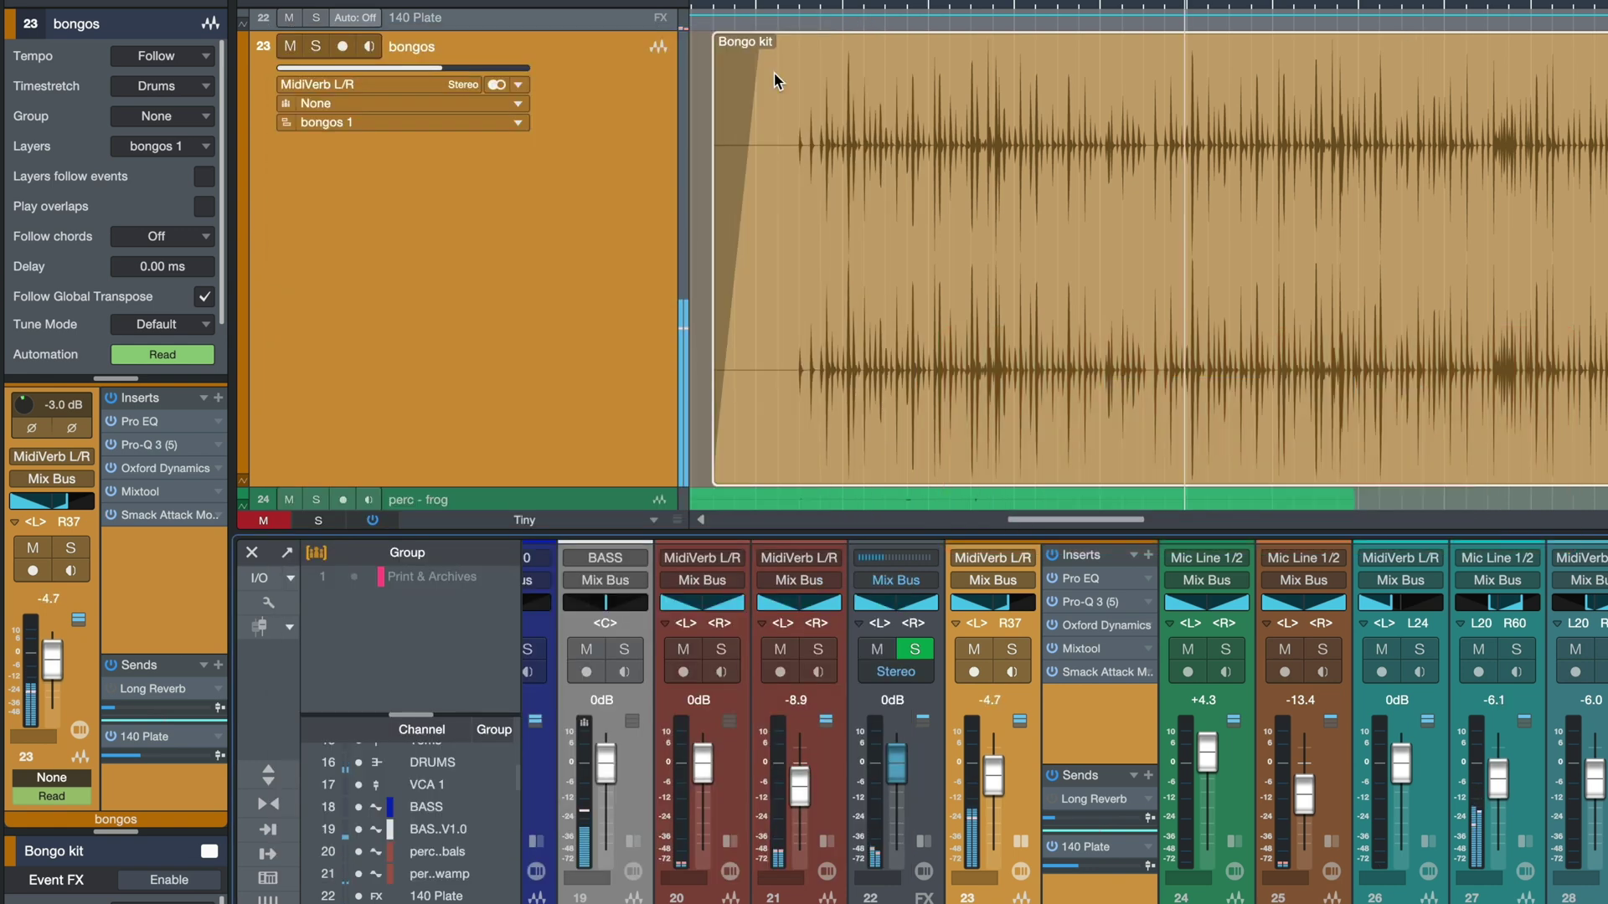
Audition the Drum Room track soloed, within the full mix, and muted to judge its contribution.
{"action": "left_click", "coordinate": [1019, 839]}
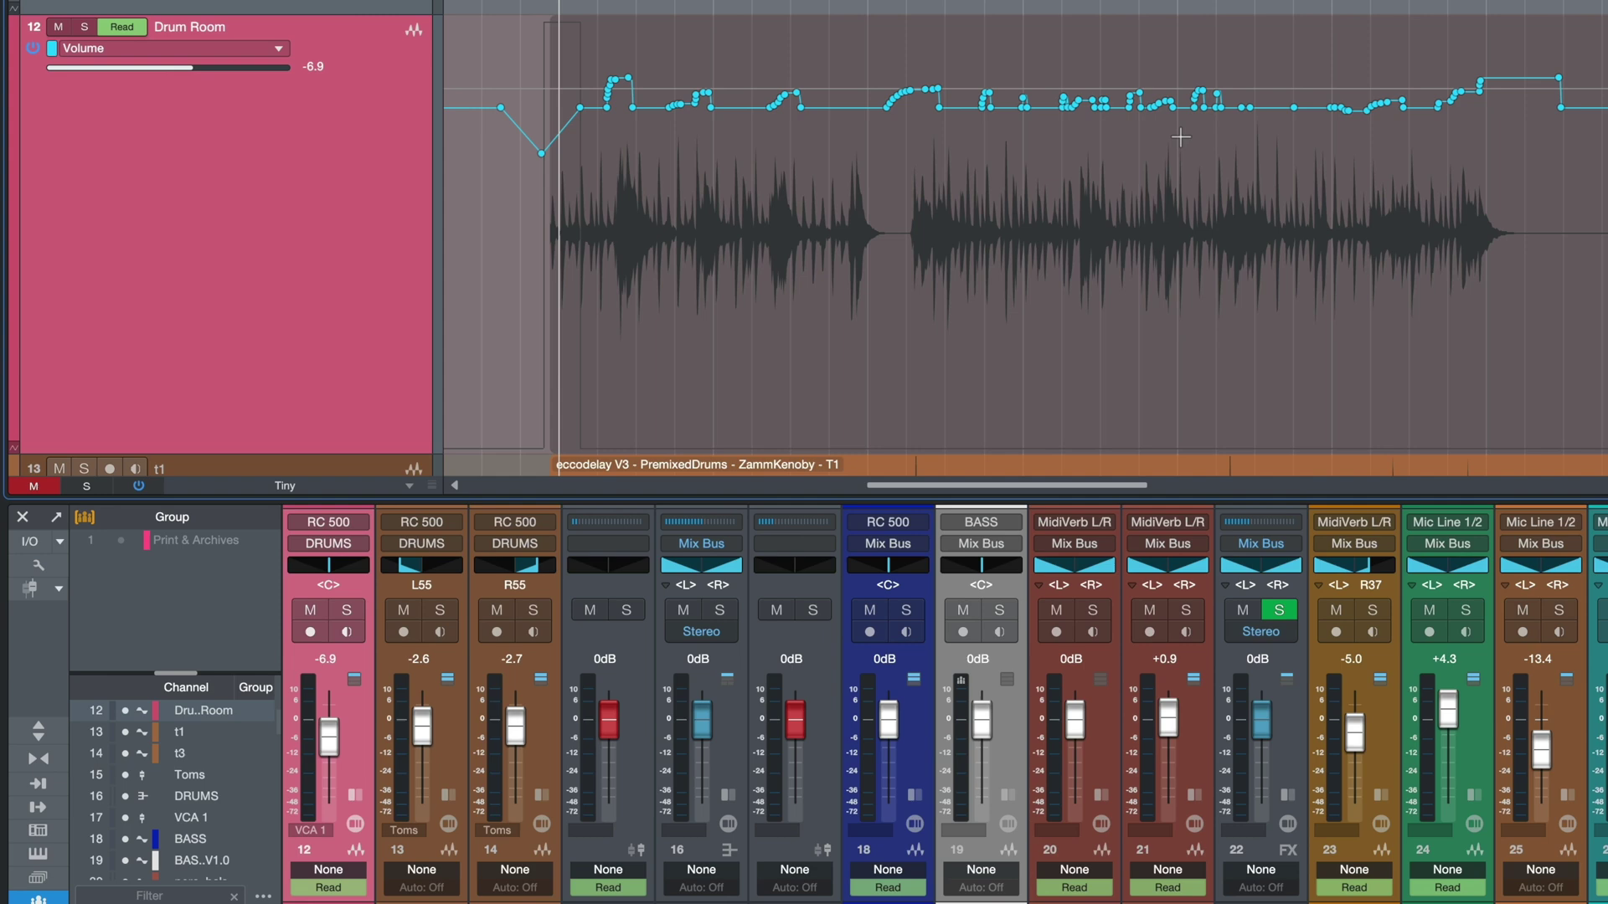
{"action": "key", "text": "s"}
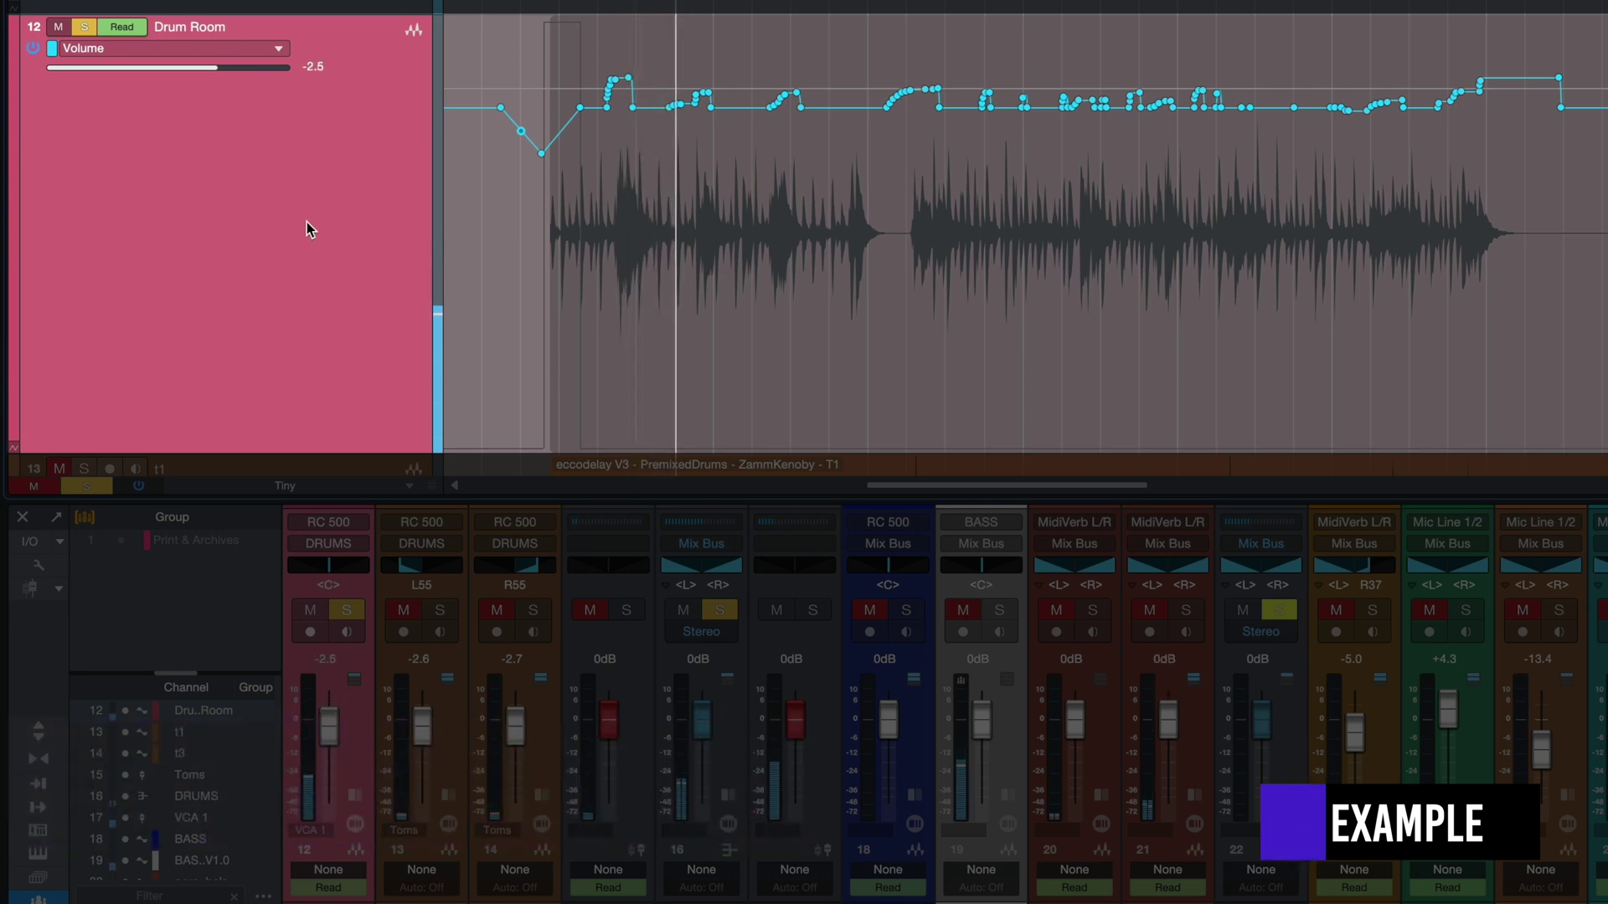
{"action": "key", "text": "s"}
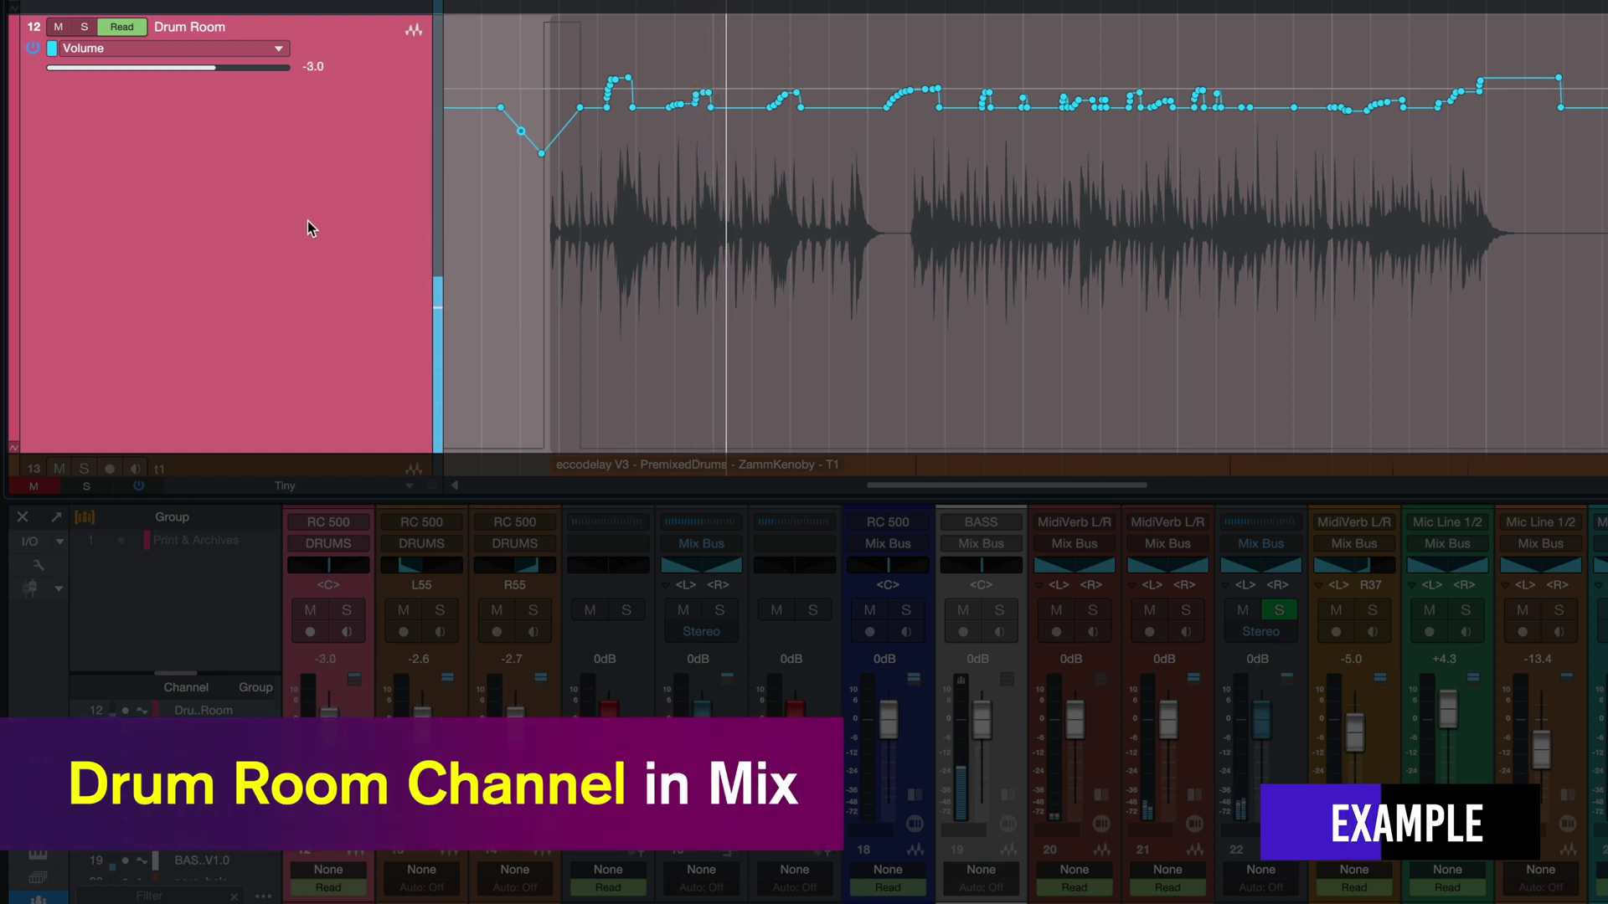
{"action": "left_click", "coordinate": [58, 27]}
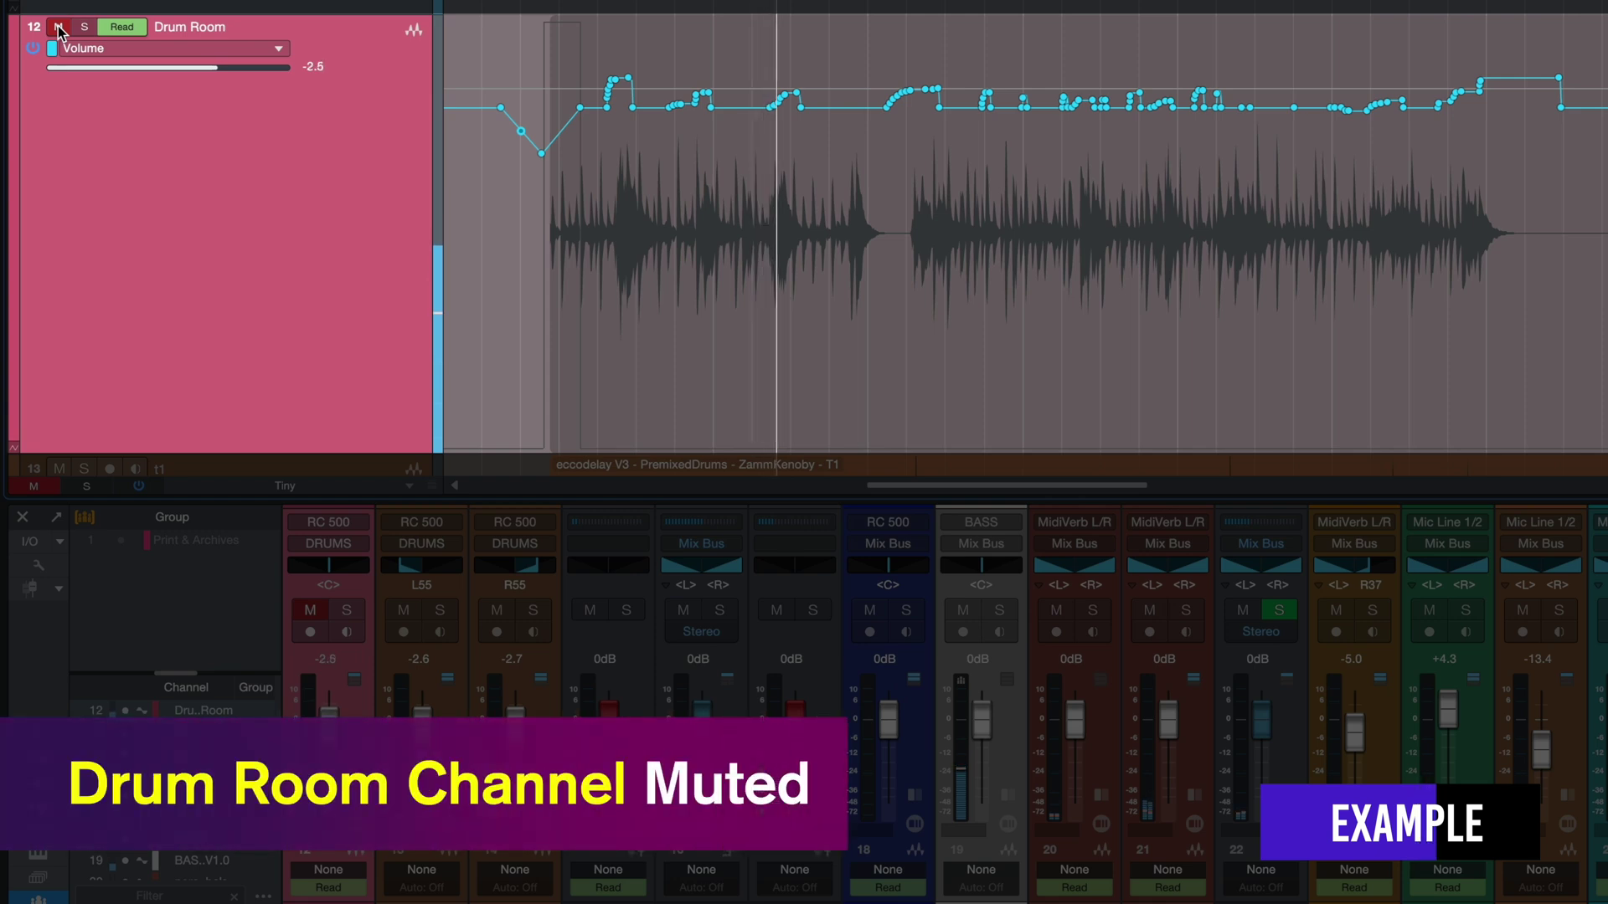
{"action": "left_click", "coordinate": [59, 27]}
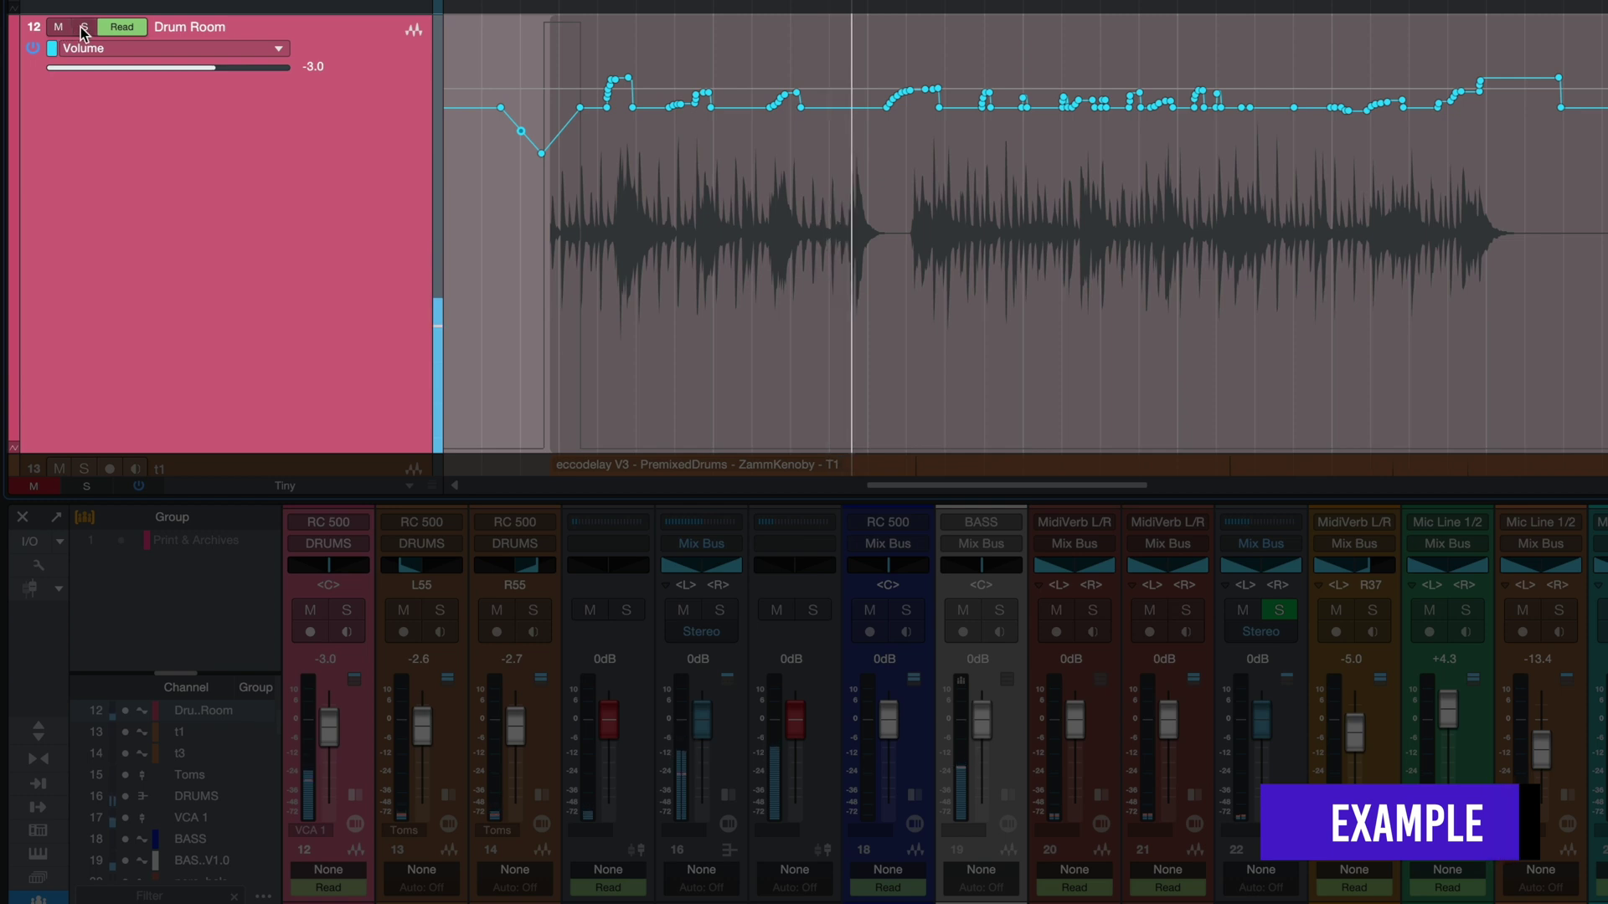
Solo the Drum Room track and insert Smack Attack Stereo after Auto-Align.
{"action": "left_click", "coordinate": [83, 27]}
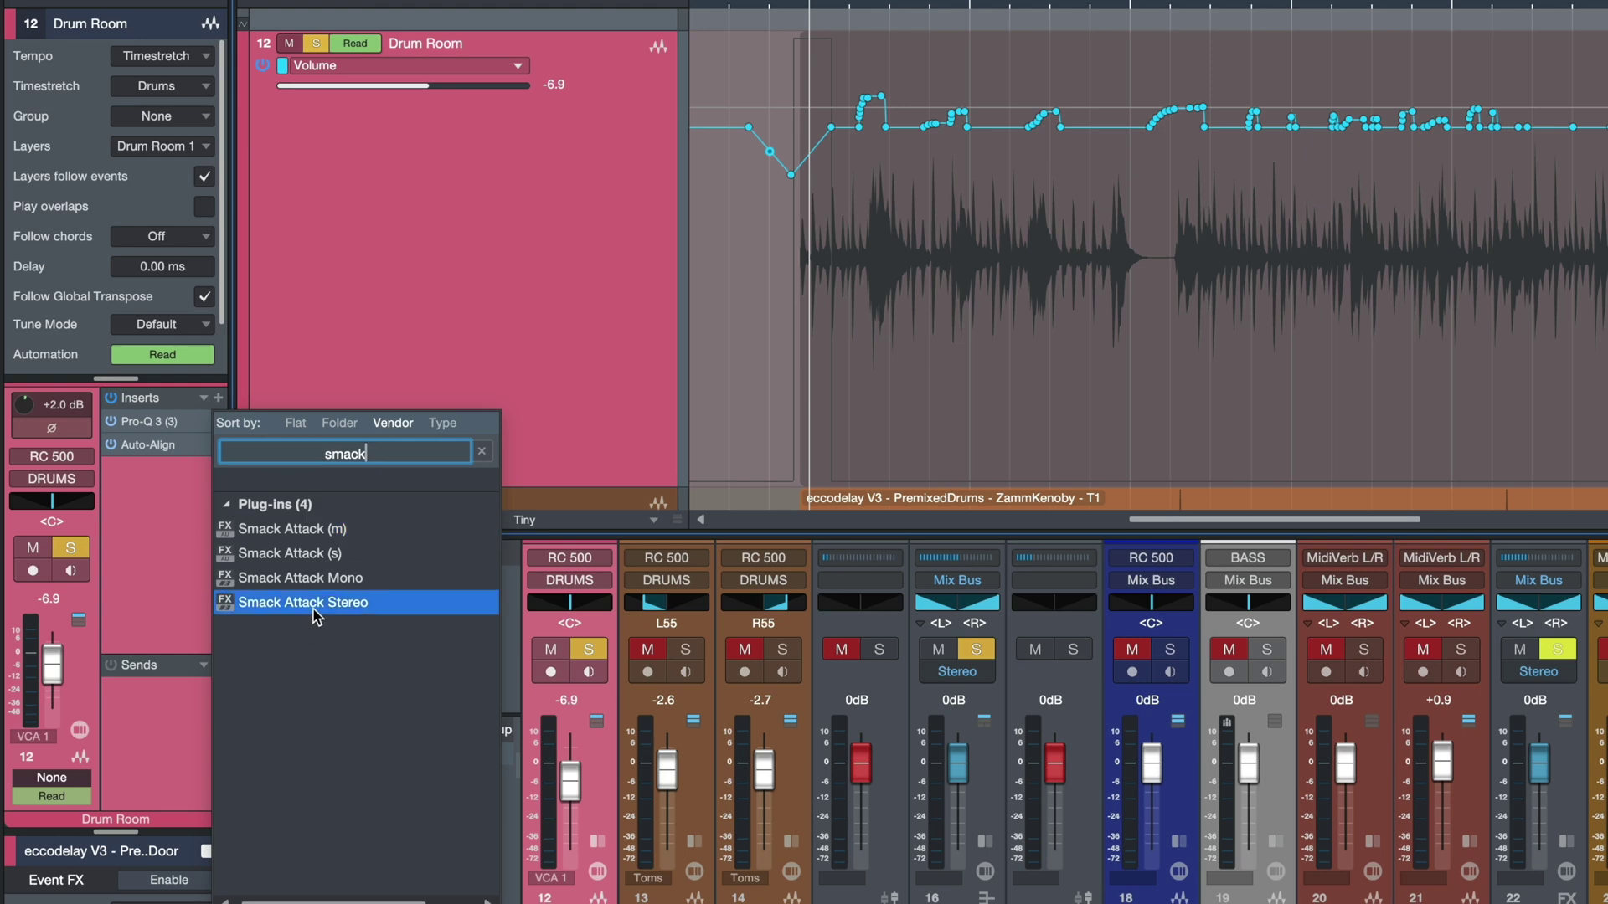
{"action": "left_click", "coordinate": [314, 616]}
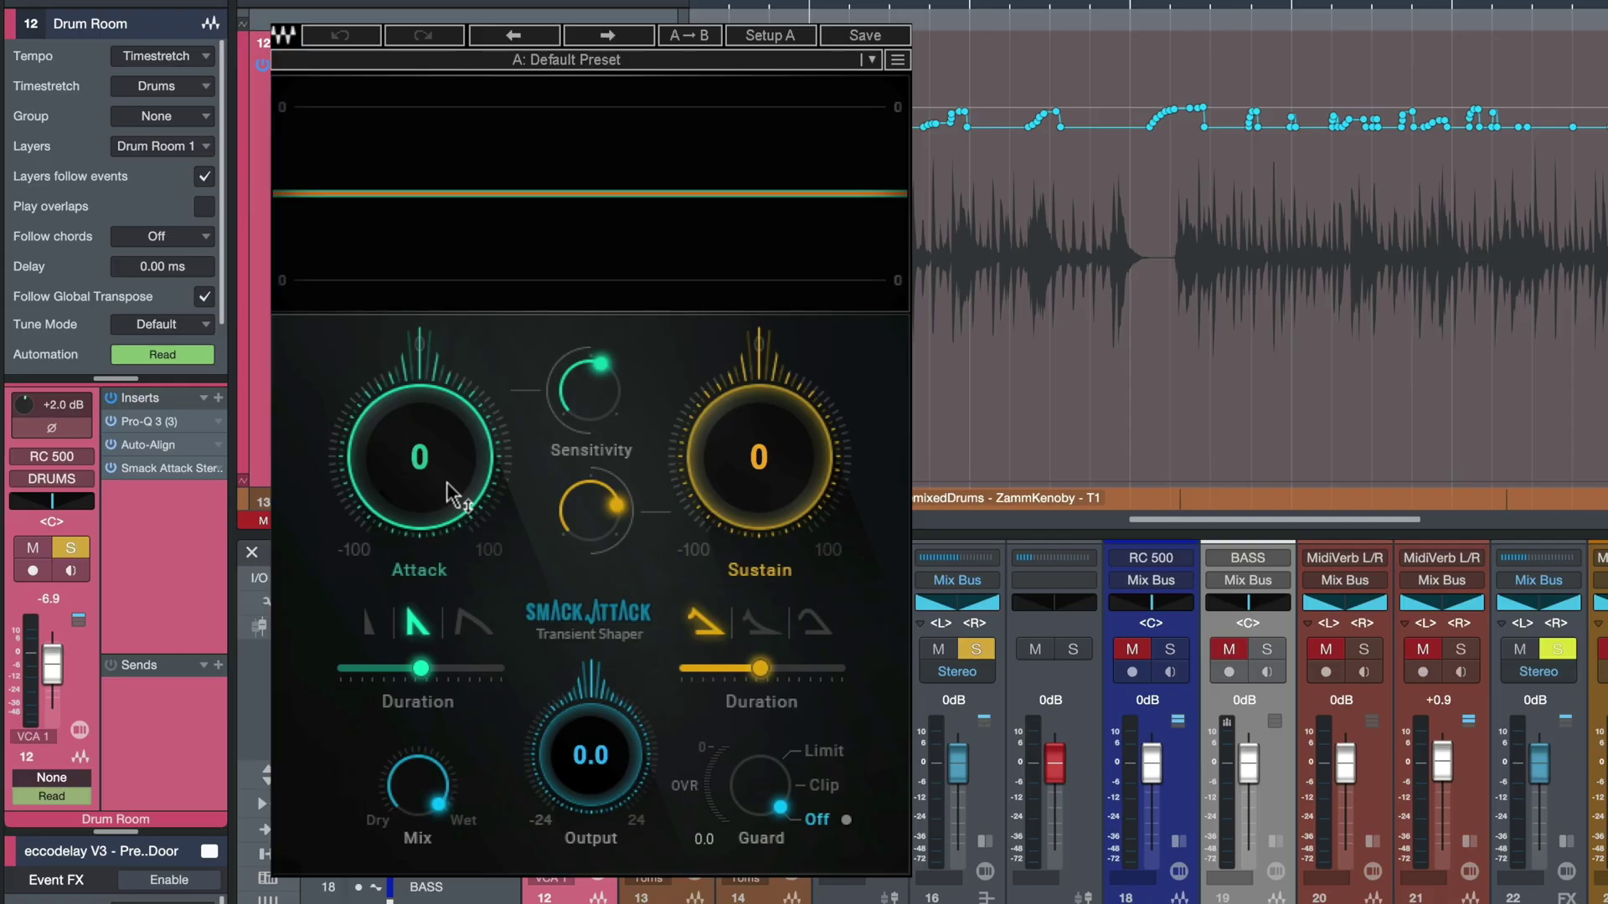
Shape the Drum Room during playback with Attack at -31, Sustain at 18 and Output at 3.2.
{"action": "left_click_drag", "start_coordinate": [460, 492], "coordinate": [460, 496]}
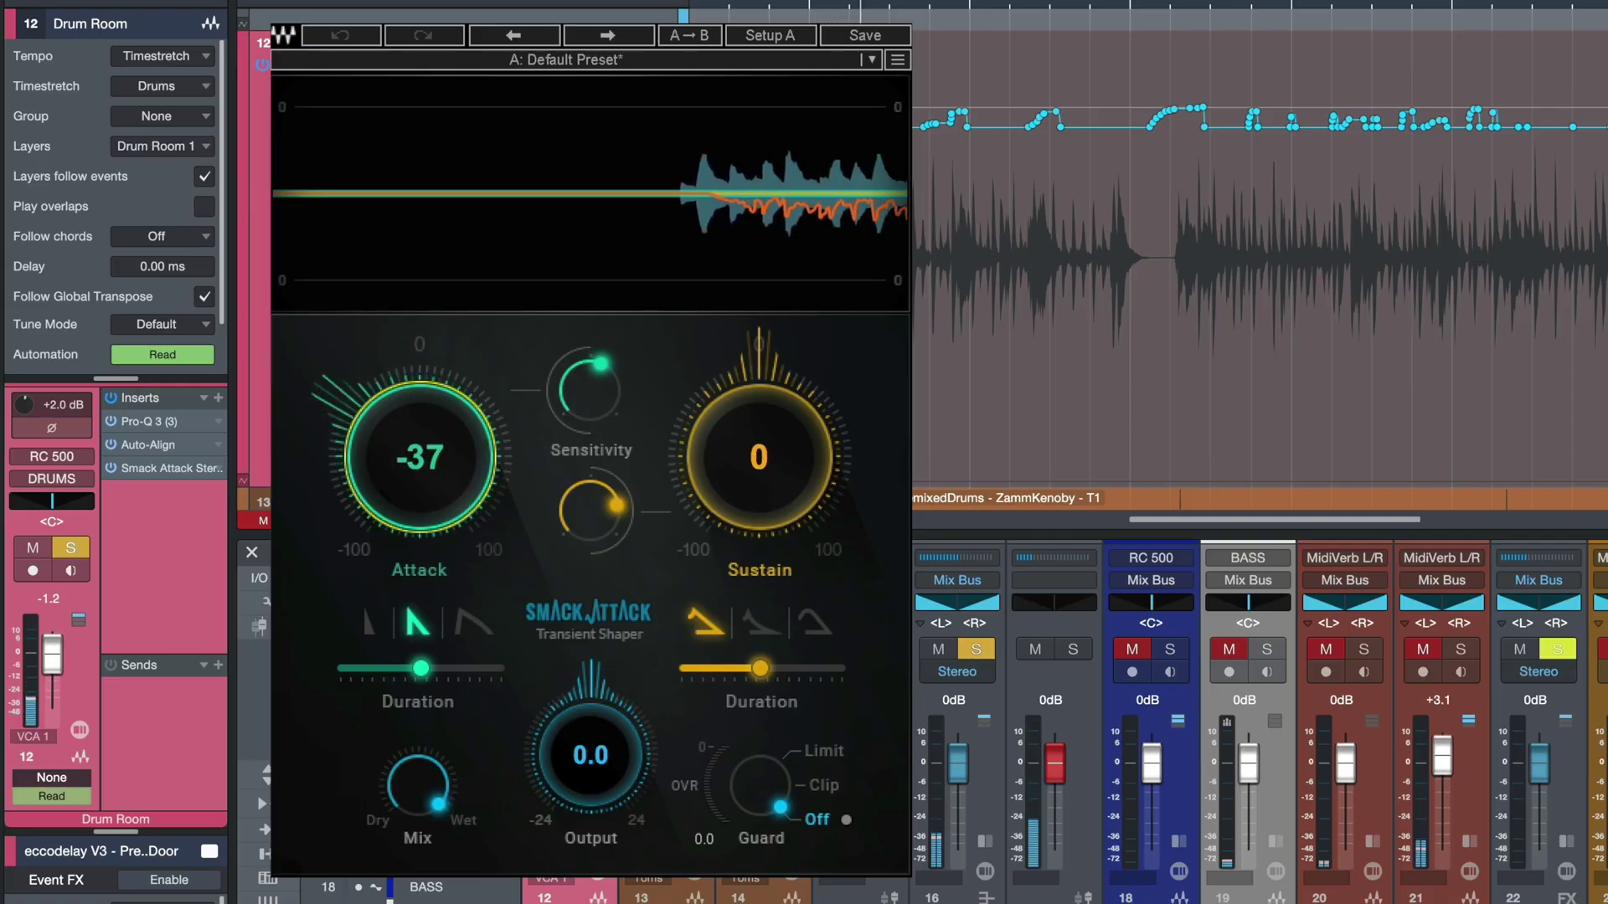
{"action": "left_click", "coordinate": [760, 436]}
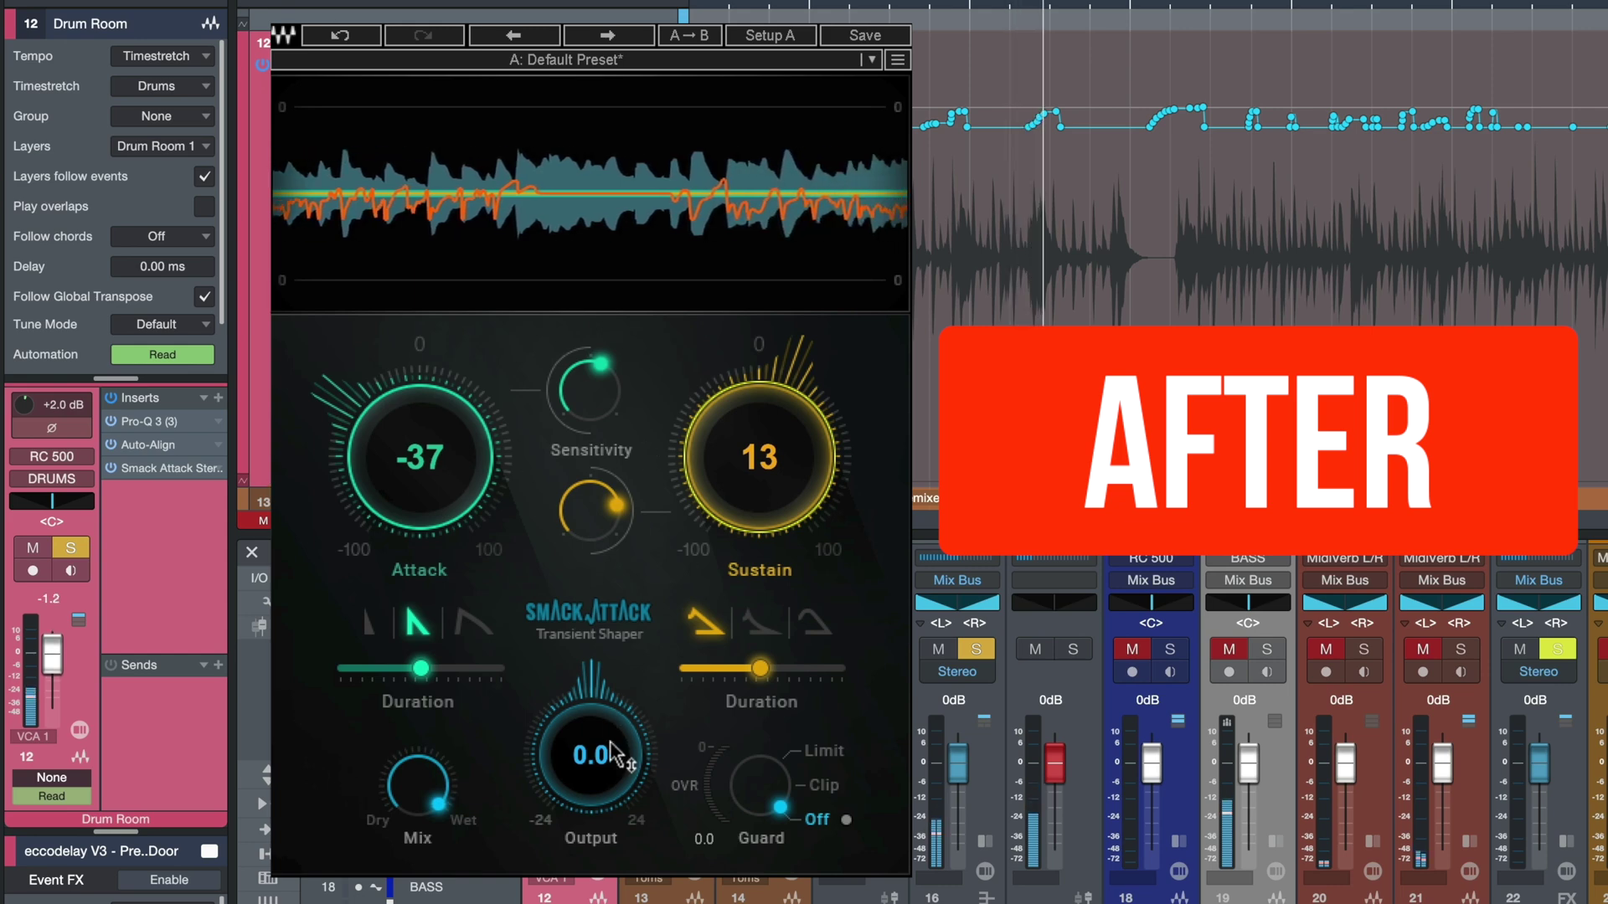
{"action": "left_click_drag", "start_coordinate": [615, 753], "coordinate": [615, 730]}
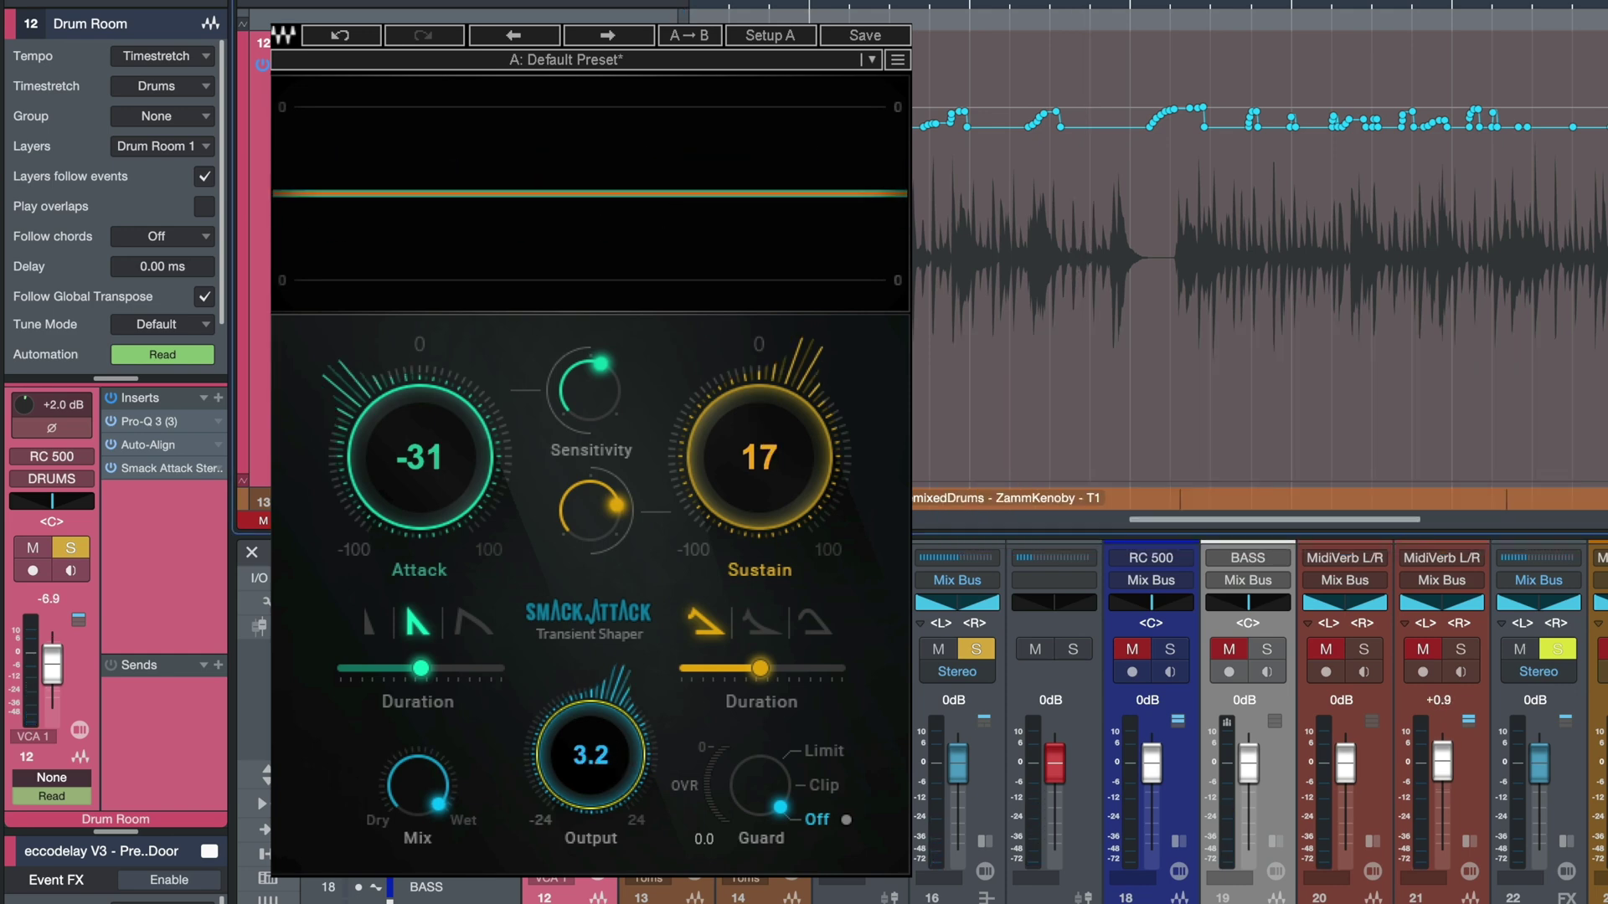
{"action": "key", "text": "space"}
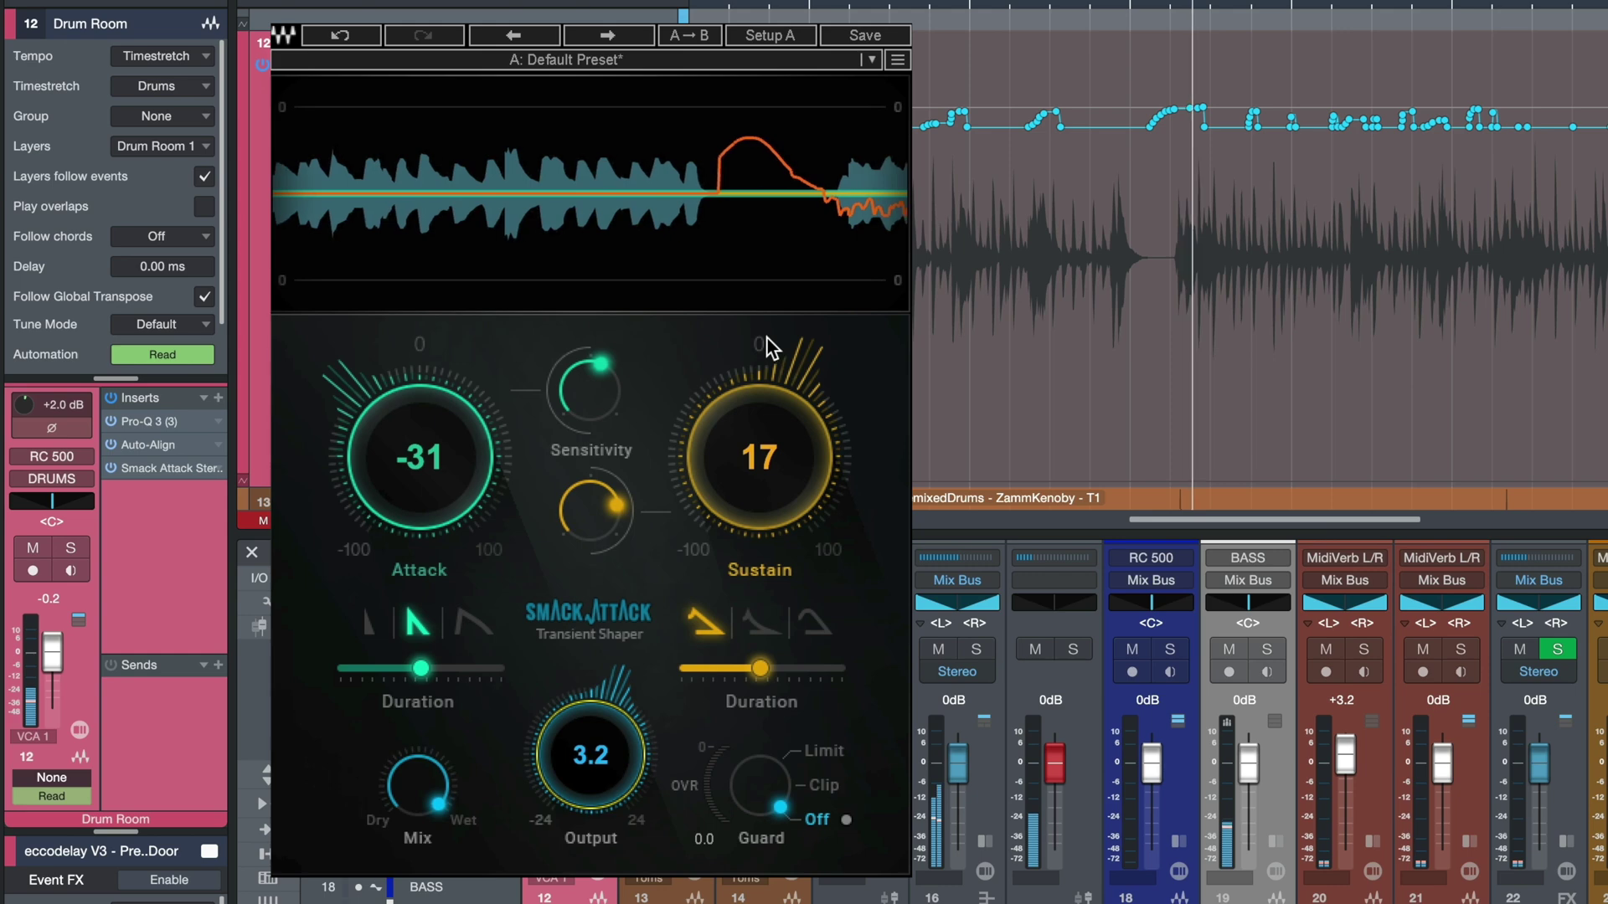
{"action": "scroll", "coordinate": [788, 453], "scroll_direction": "up", "scroll_amount": 1}
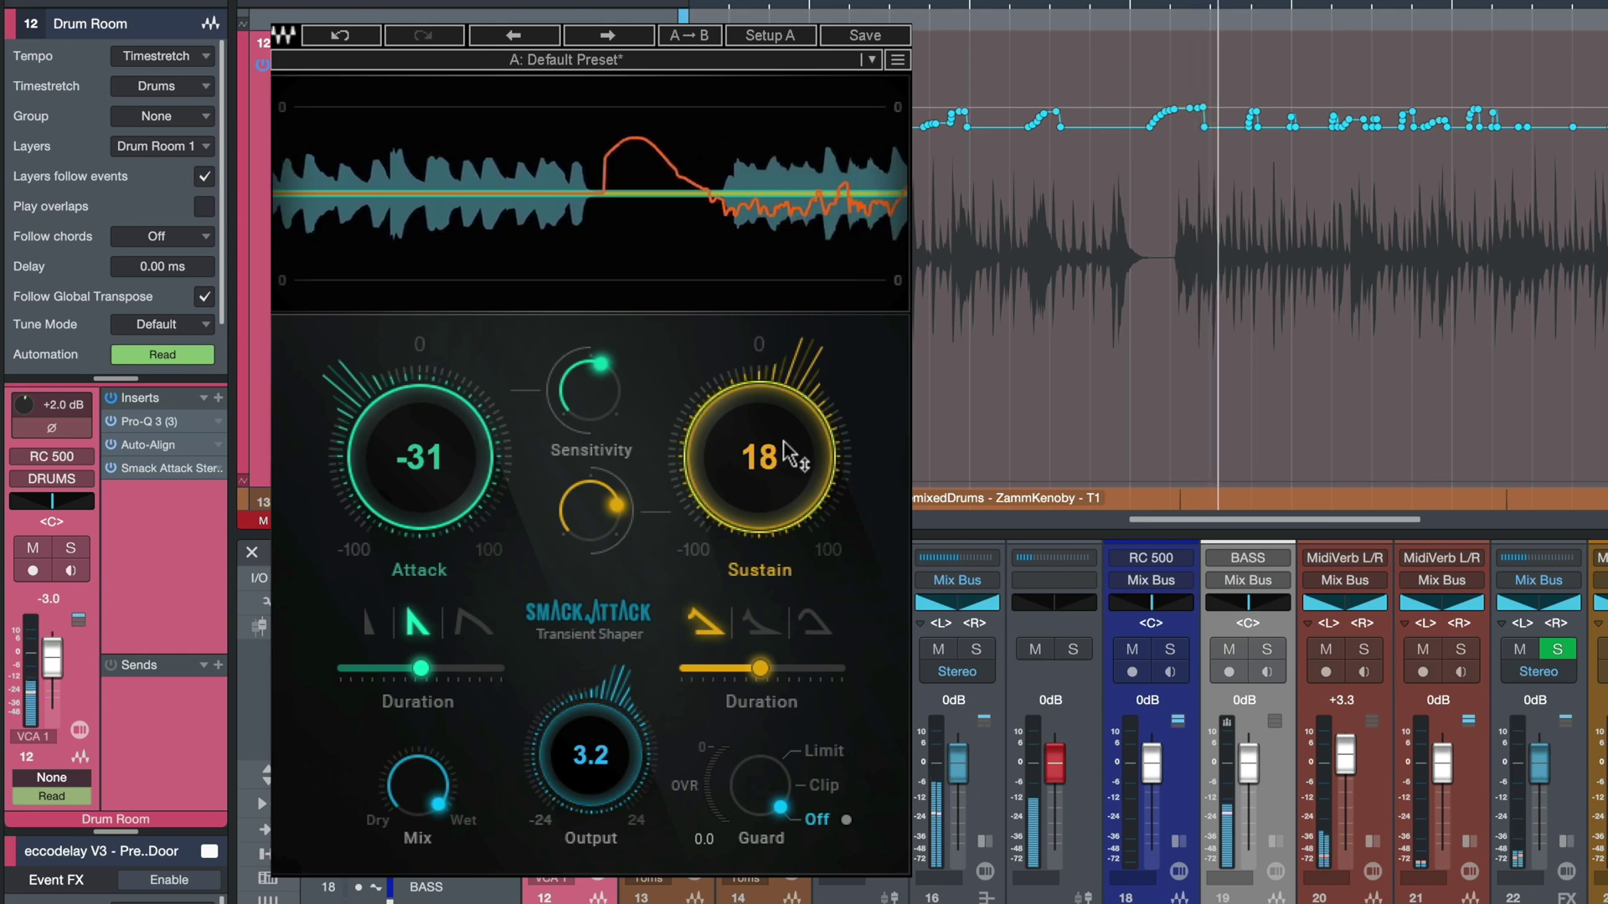